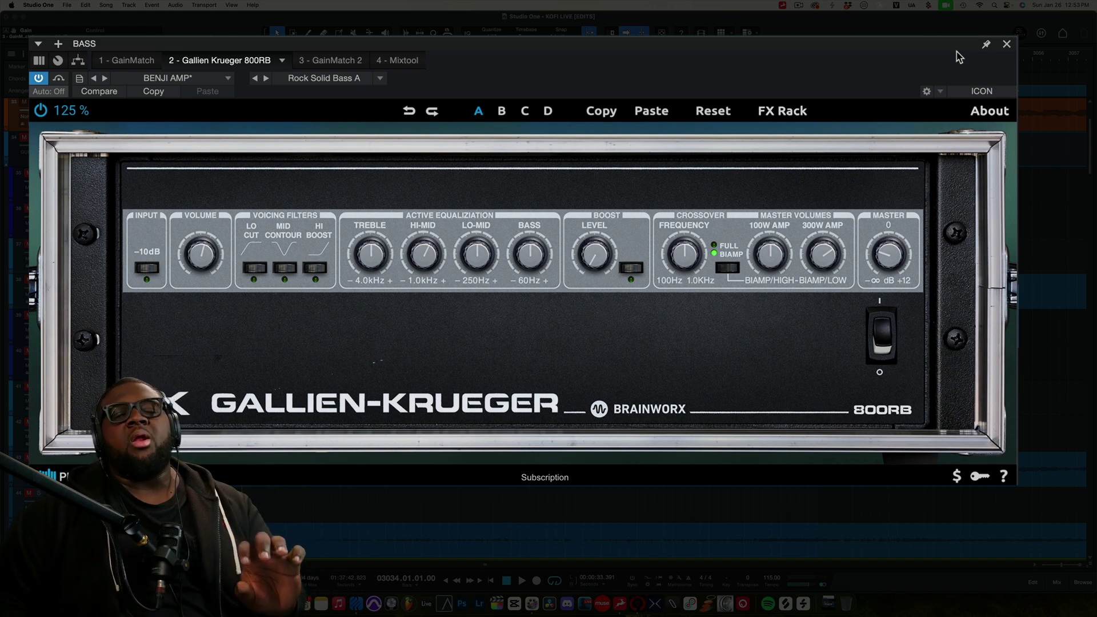
- Switch the Gallien-Krueger 800RB between its front panel and FX Rack views, leave the FX Rack shown, and move the plug-in window slightly
{"action": "left_click", "coordinate": [590, 383]}
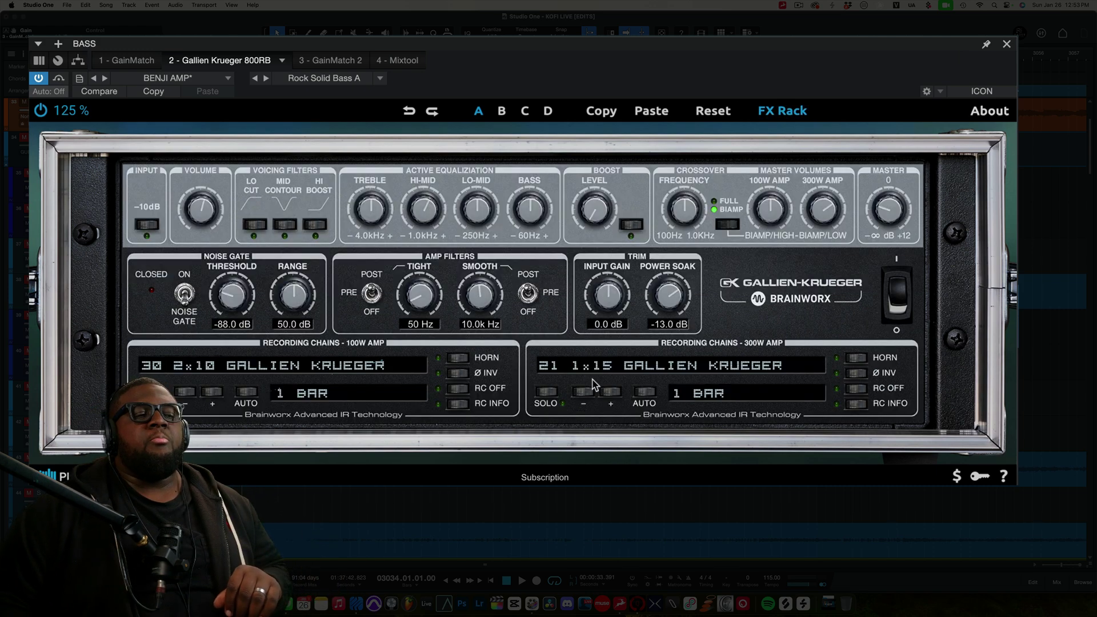
{"action": "left_click", "coordinate": [786, 112]}
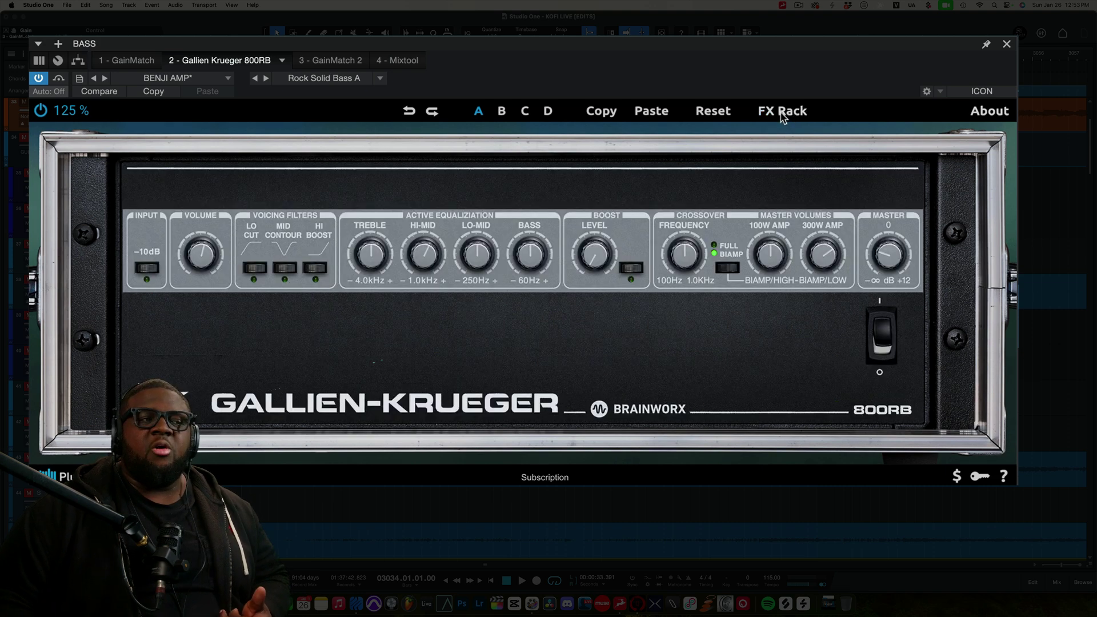
{"action": "left_click", "coordinate": [463, 347]}
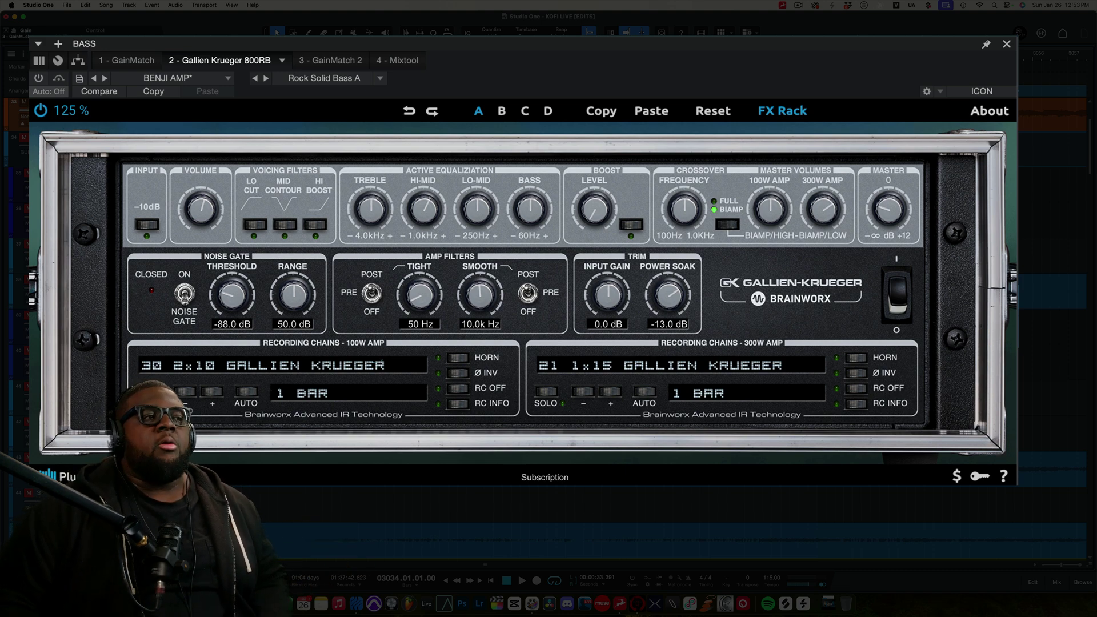
{"action": "left_click_drag", "start_coordinate": [355, 43], "coordinate": [357, 37]}
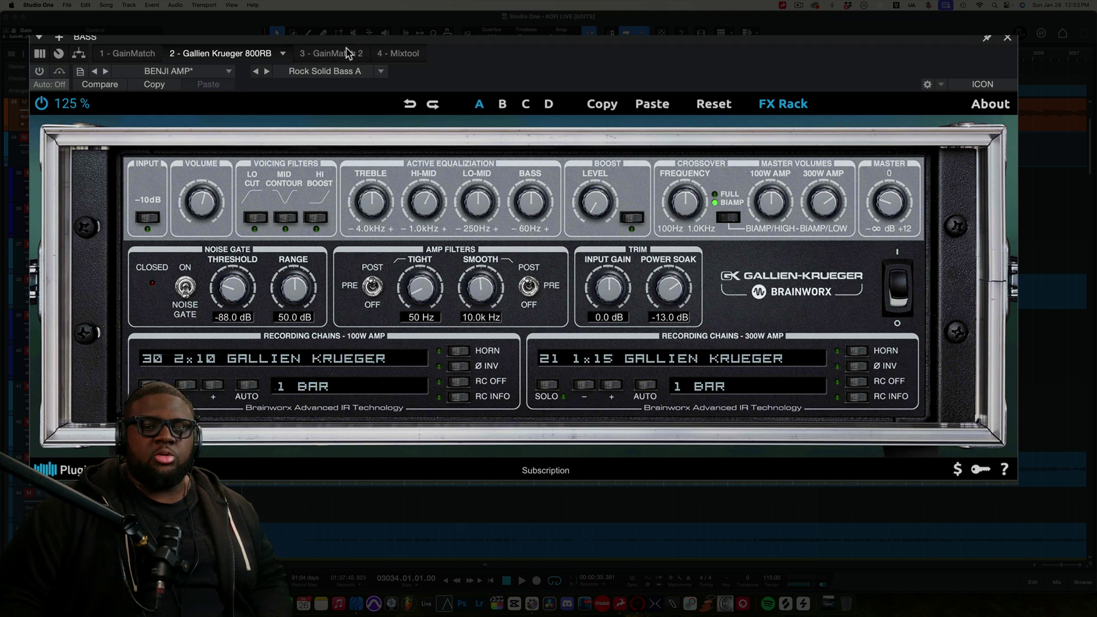
- Play the bass passage with the 800RB bypassed, and activate the plug-in to play the passage through it for comparison
{"action": "key", "text": "space"}
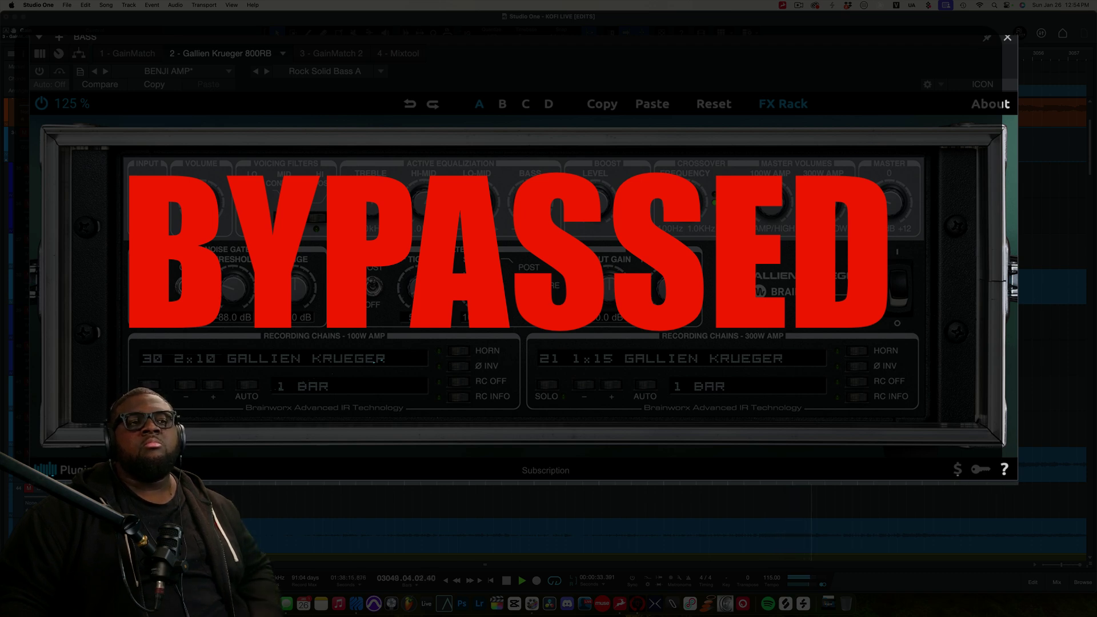
{"action": "key", "text": "space"}
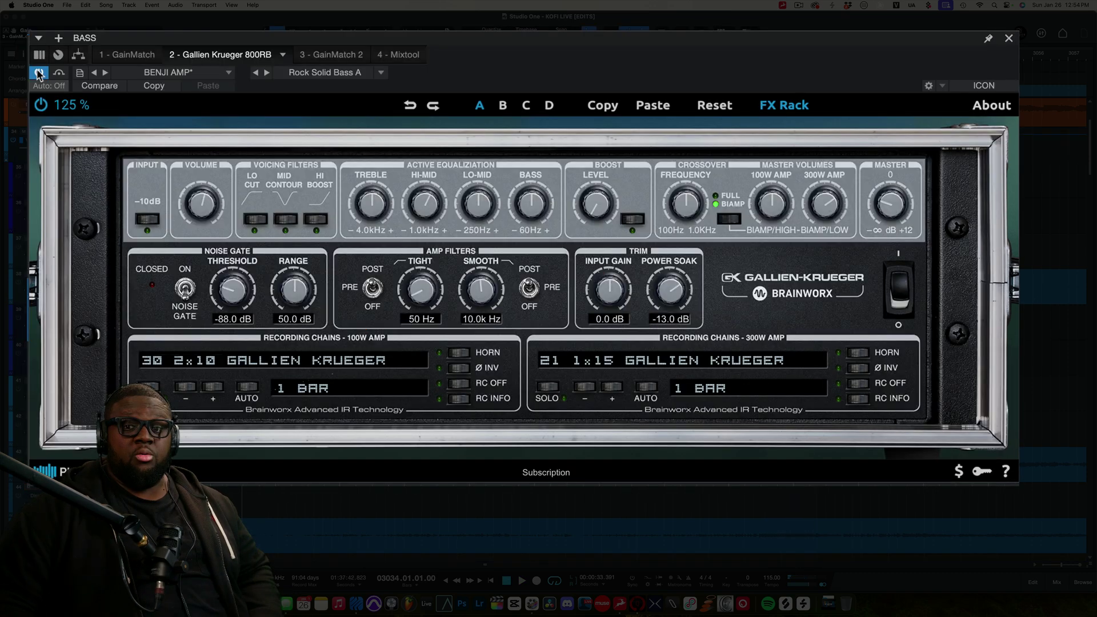
{"action": "left_click", "coordinate": [39, 71]}
{"action": "scroll", "coordinate": [663, 531], "scroll_direction": "up", "scroll_amount": 4}
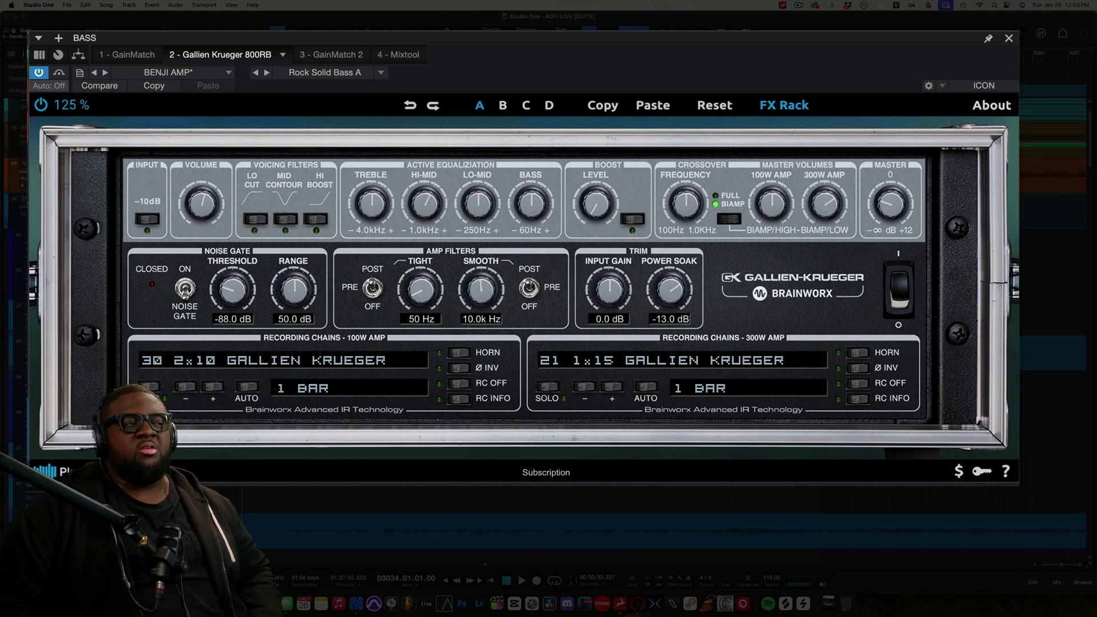
{"action": "key", "text": "space"}
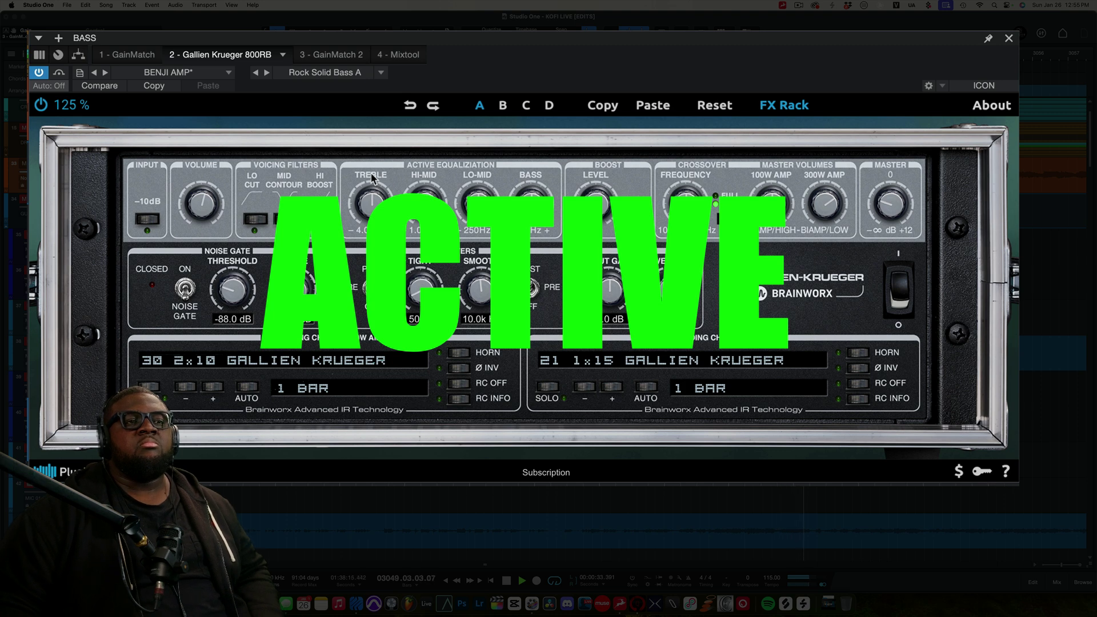
{"action": "key", "text": "space"}
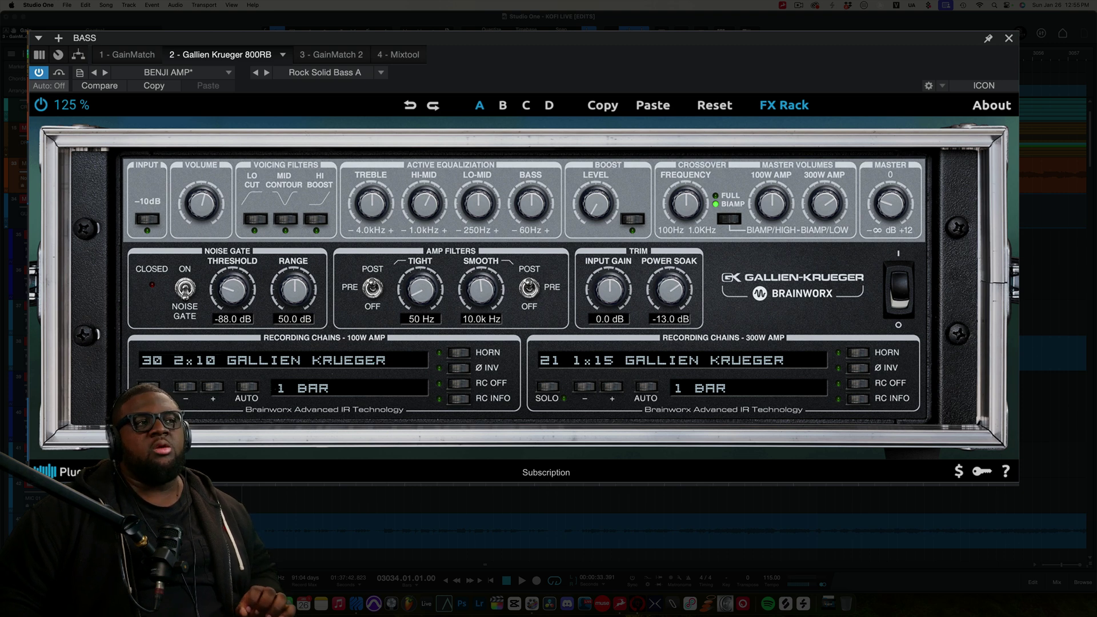
- Deactivate the 800RB and play the song passage without the amp, stopping playback at the end
{"action": "left_click", "coordinate": [38, 72]}
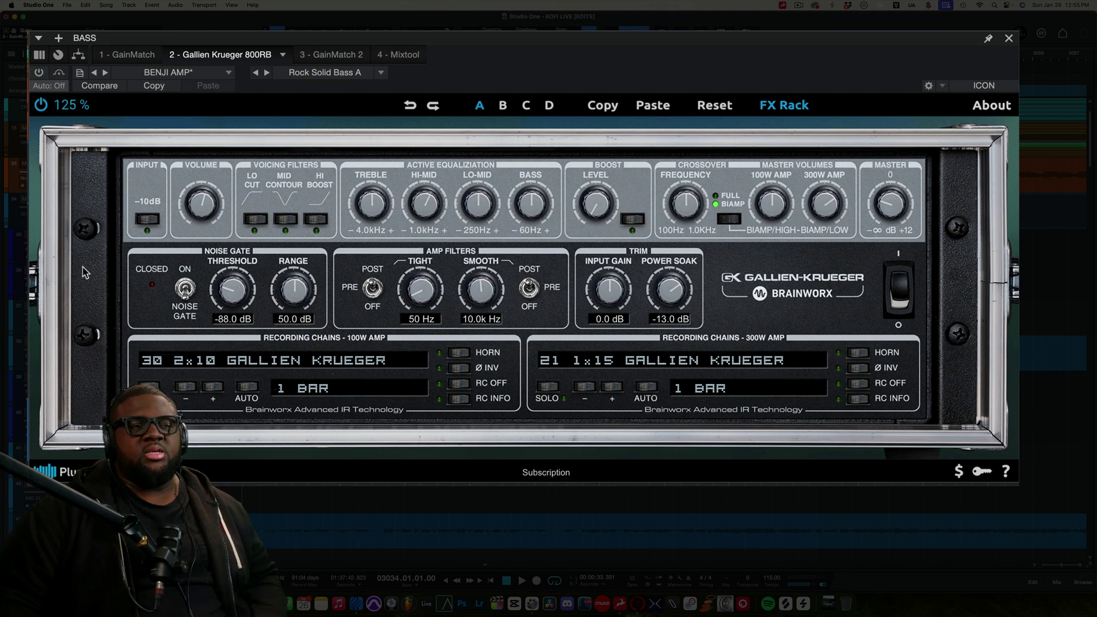
{"action": "key", "text": "space"}
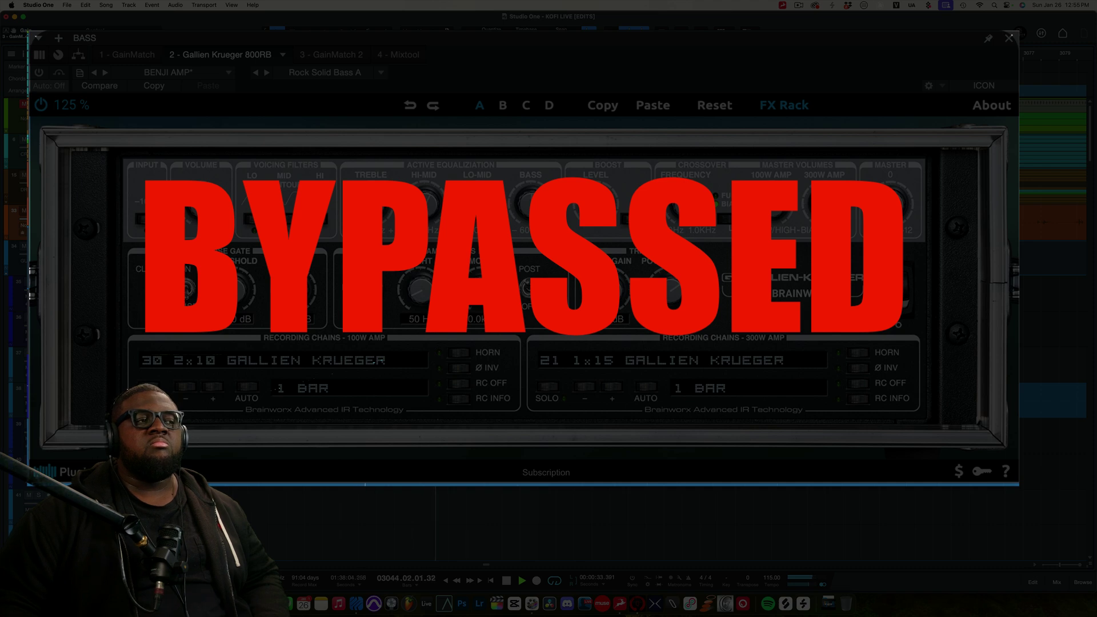
{"action": "scroll", "coordinate": [628, 526], "scroll_direction": "down", "scroll_amount": 3}
{"action": "scroll", "coordinate": [628, 503], "scroll_direction": "up", "scroll_amount": 2}
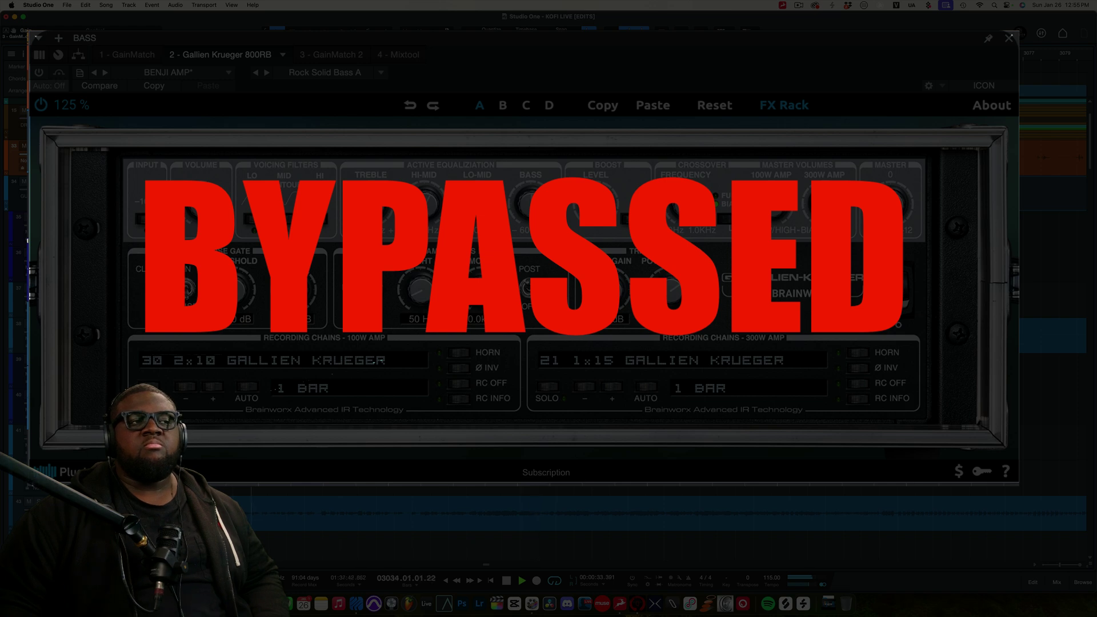
{"action": "key", "text": "space"}
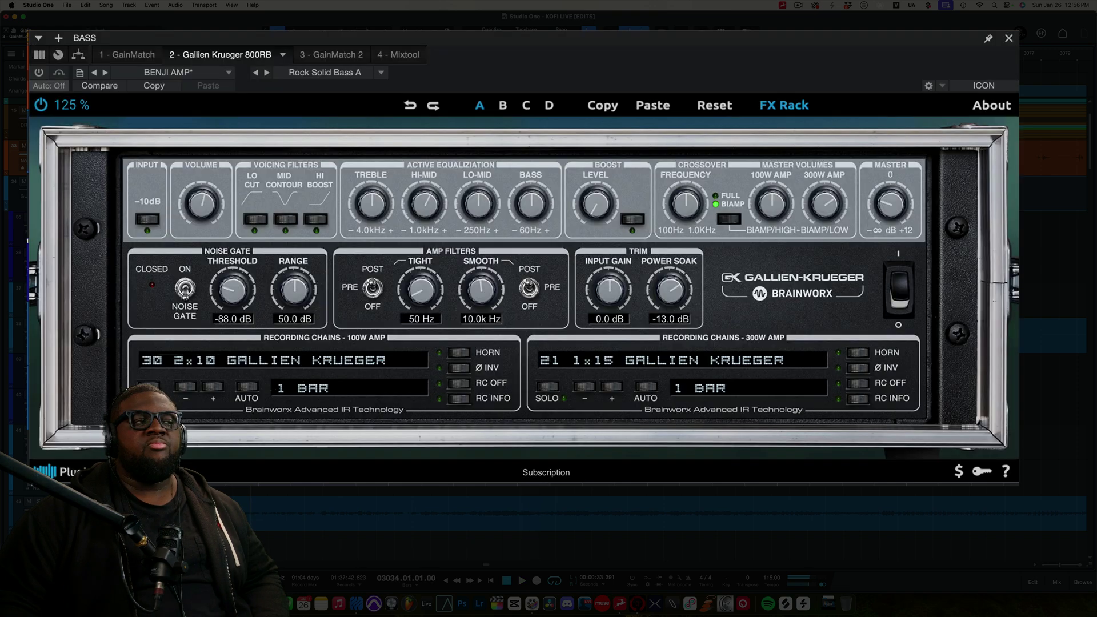
- Activate the 800RB and play the passage through the amp, stopping playback at the end
{"action": "left_click", "coordinate": [39, 73]}
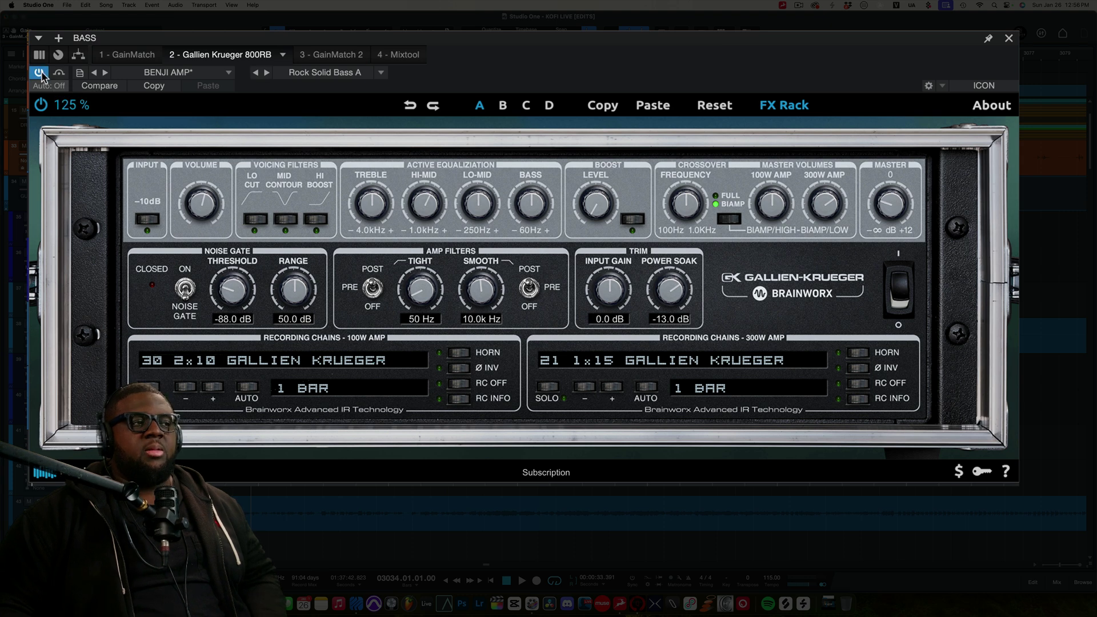
{"action": "key", "text": "space"}
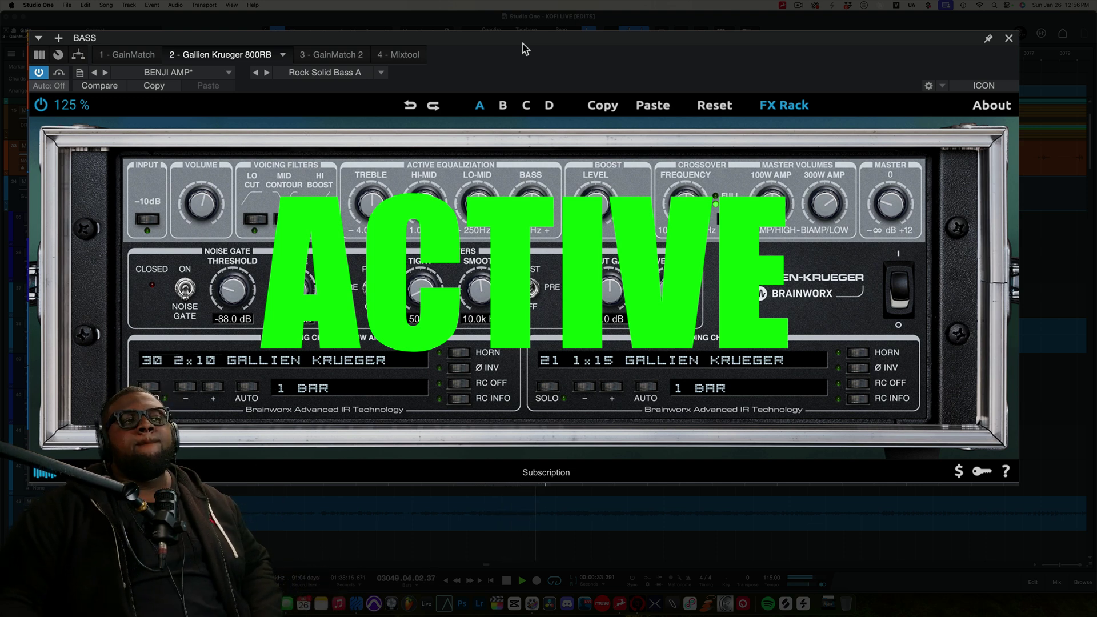
{"action": "key", "text": "space"}
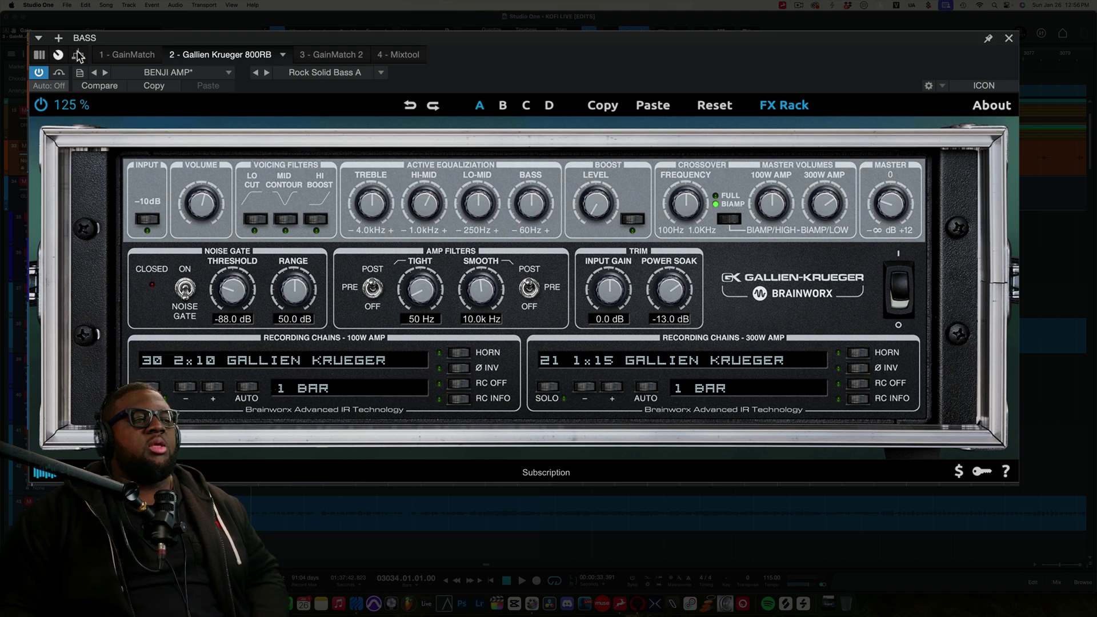
- Deactivate the 800RB and replay the passage in bypass before stopping playback
{"action": "left_click", "coordinate": [40, 74]}
{"action": "key", "text": "space"}
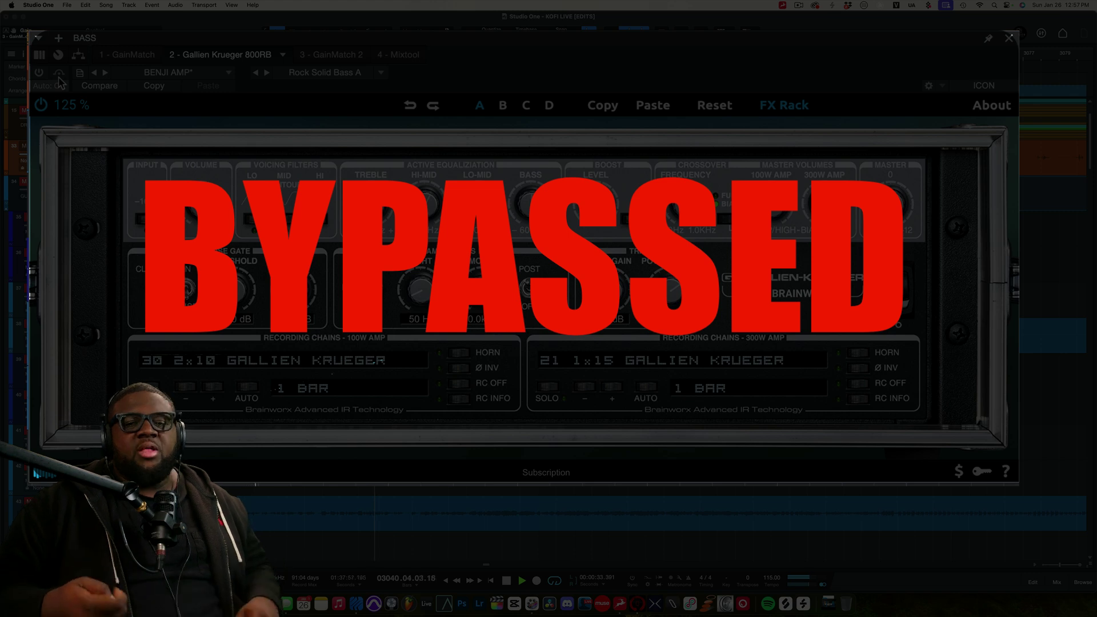
{"action": "key", "text": "space"}
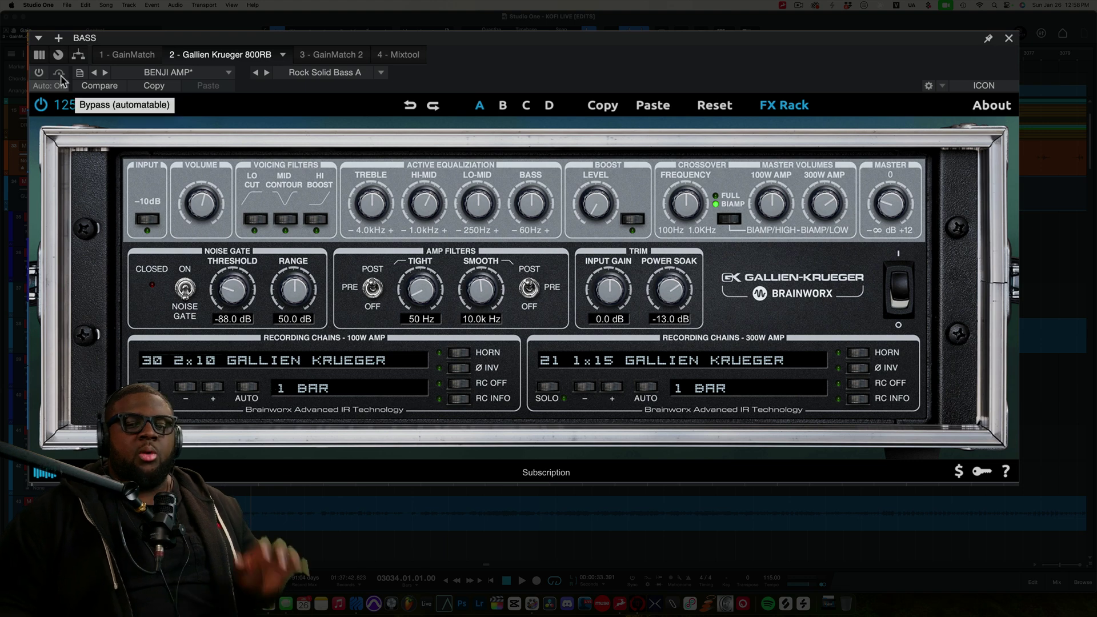
- Toggle the 800RB on and off repeatedly during playback to compare the bass tone, finishing with playback stopped and the plug-in deactivated
{"action": "left_click", "coordinate": [60, 74]}
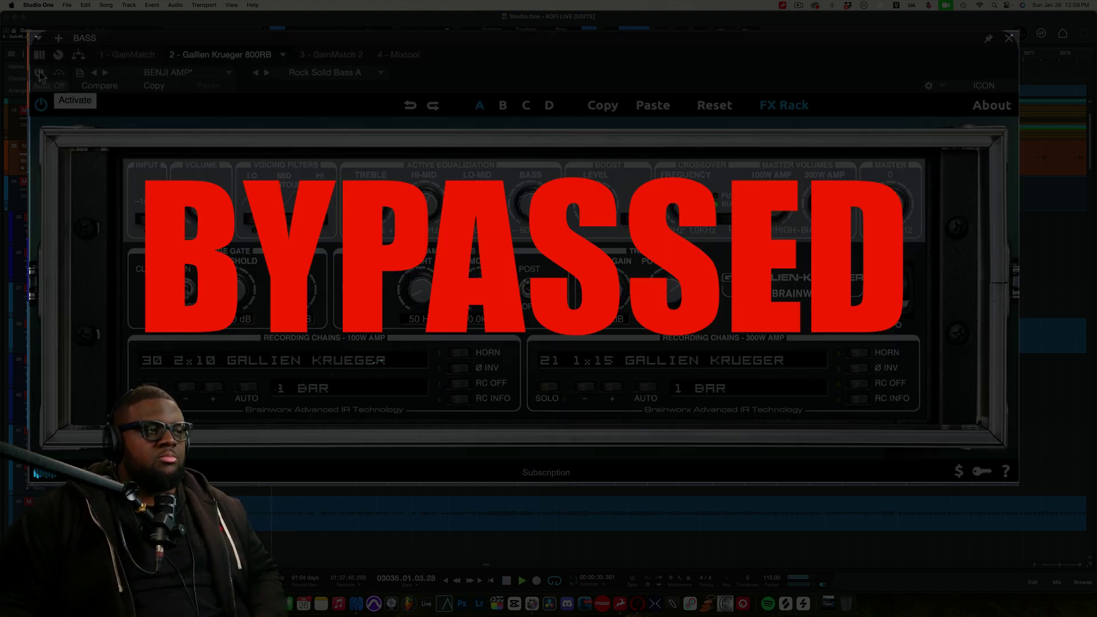
{"action": "left_click", "coordinate": [40, 74]}
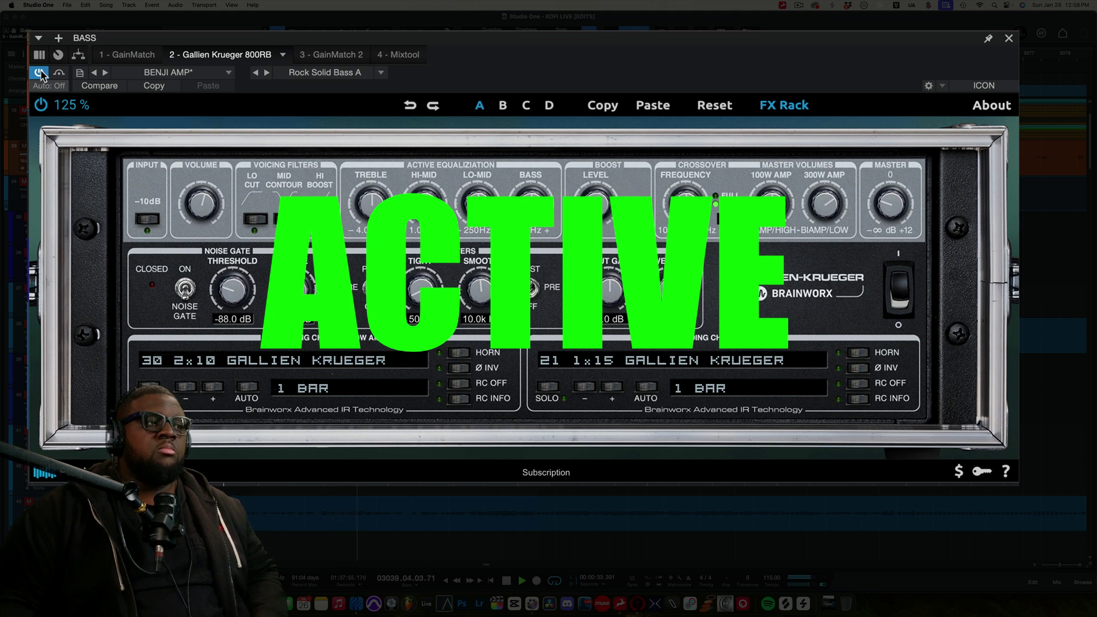
{"action": "left_click", "coordinate": [40, 73]}
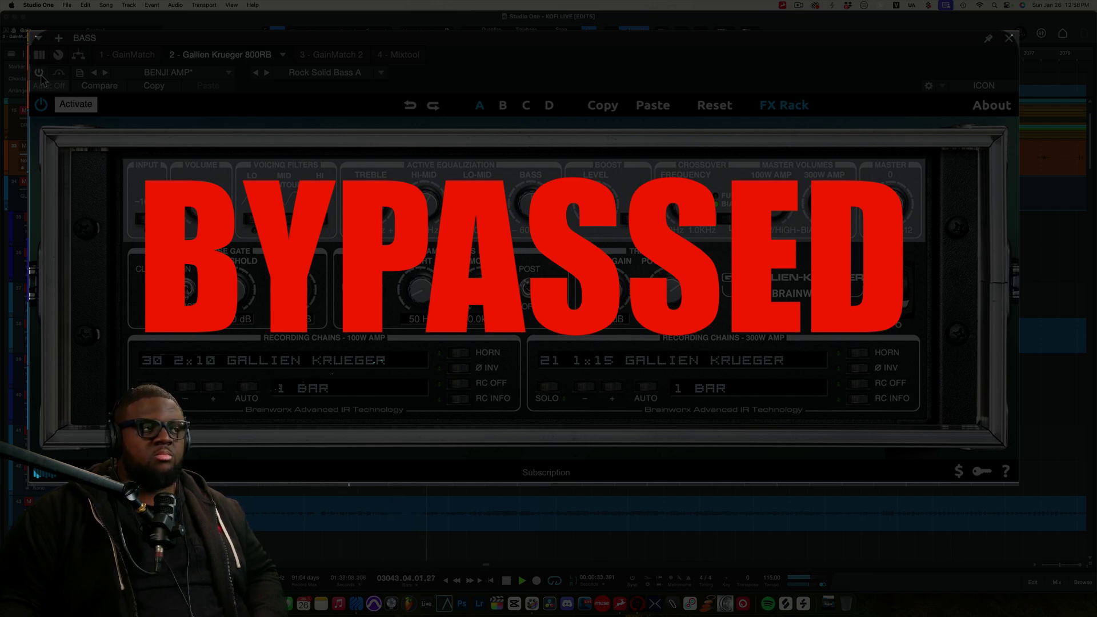
{"action": "left_click", "coordinate": [39, 73]}
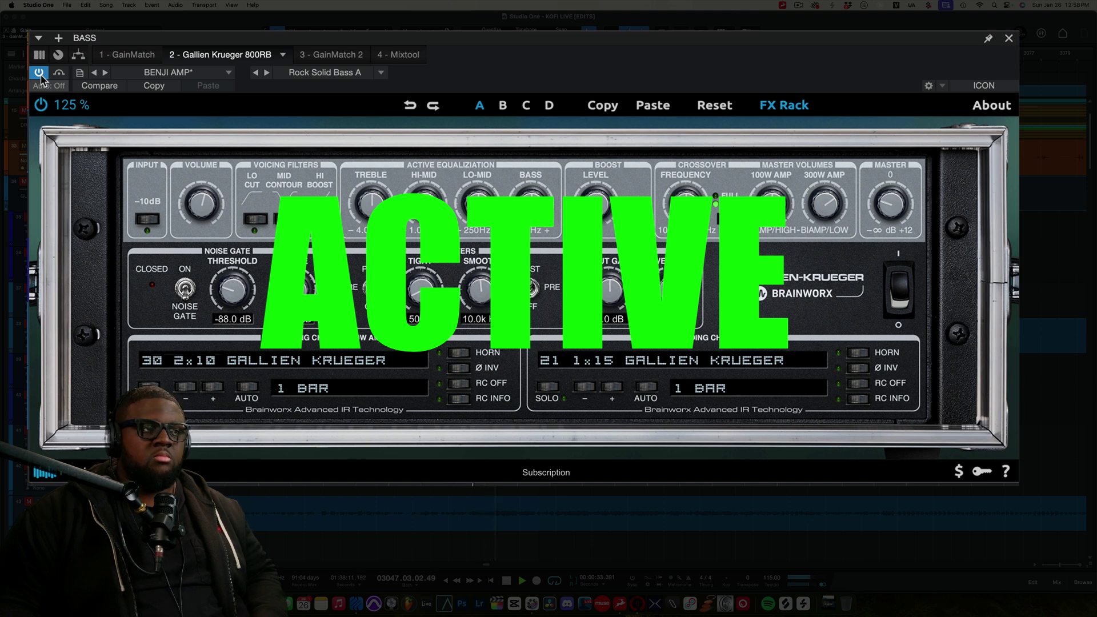
{"action": "left_click", "coordinate": [39, 74]}
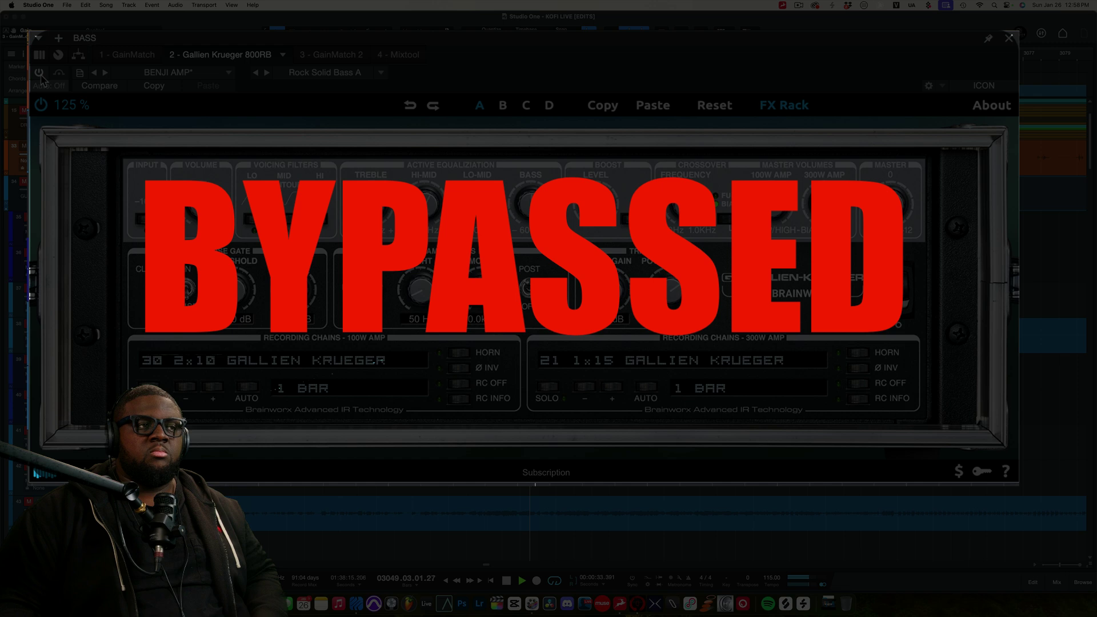
{"action": "key", "text": "space"}
{"action": "left_click", "coordinate": [40, 73]}
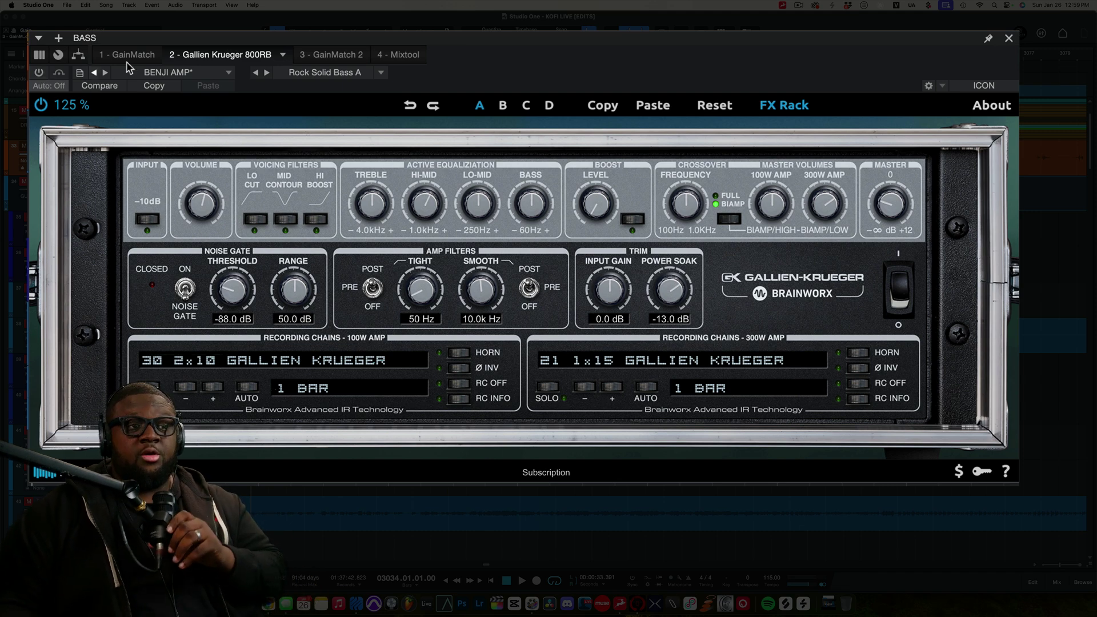
- Toggle the 800RB between its front panel and FX Rack views twice, ending on the FX Rack
{"action": "left_click", "coordinate": [784, 106]}
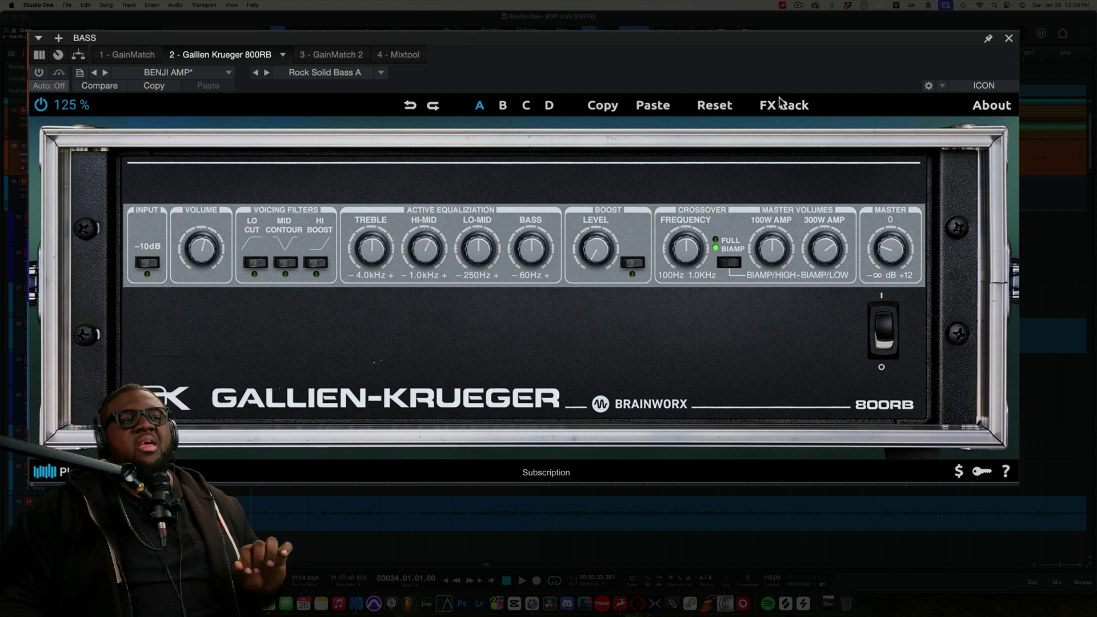
{"action": "left_click", "coordinate": [784, 106]}
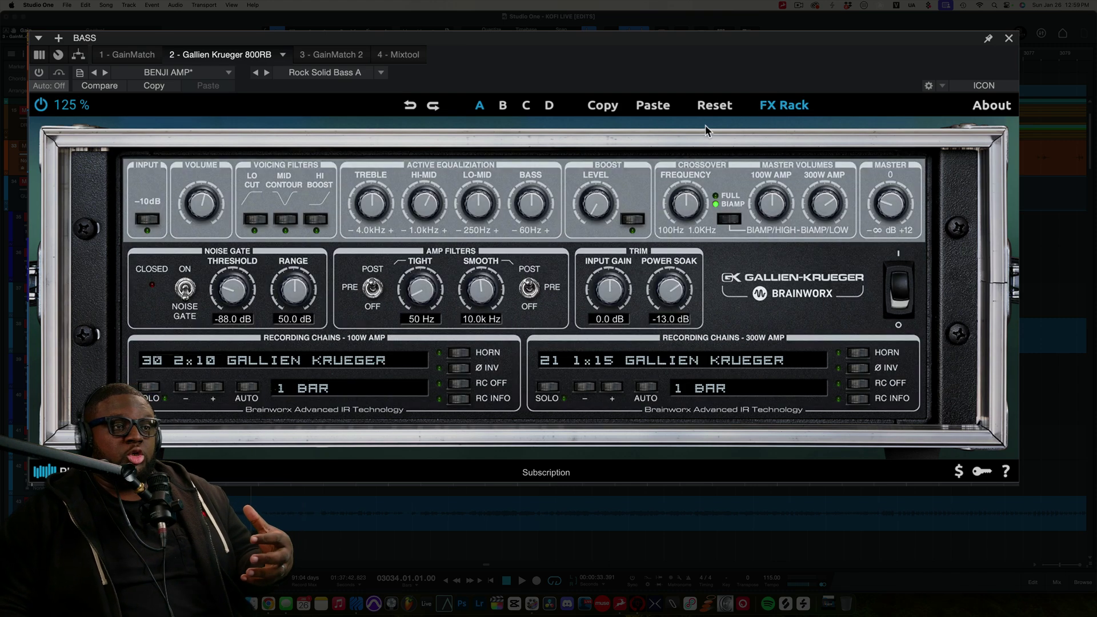
{"action": "left_click", "coordinate": [785, 109]}
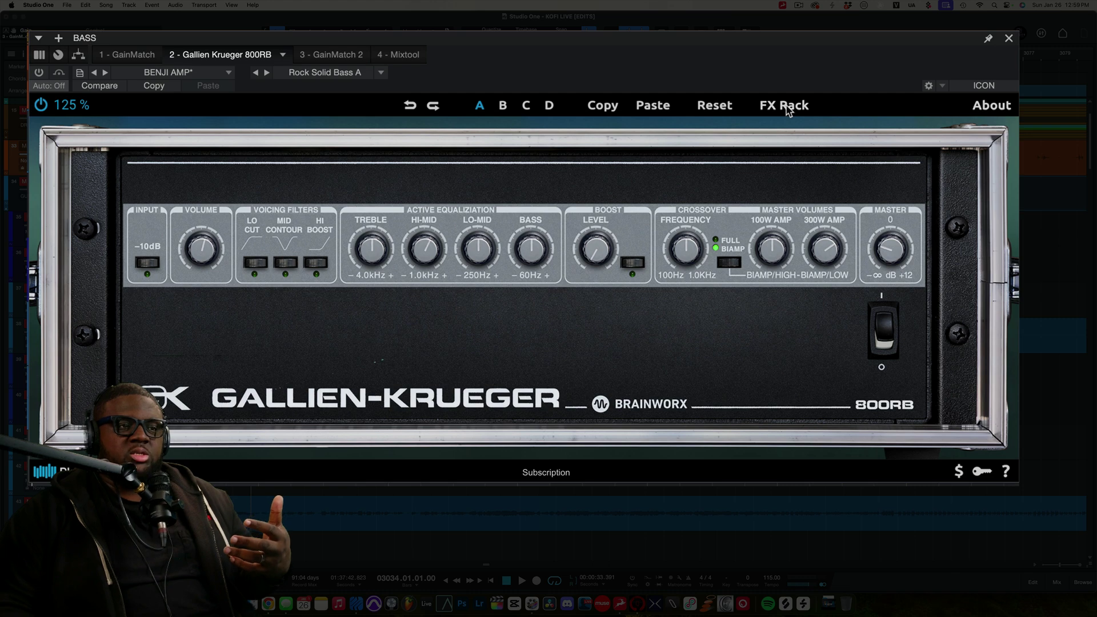
{"action": "left_click", "coordinate": [786, 108]}
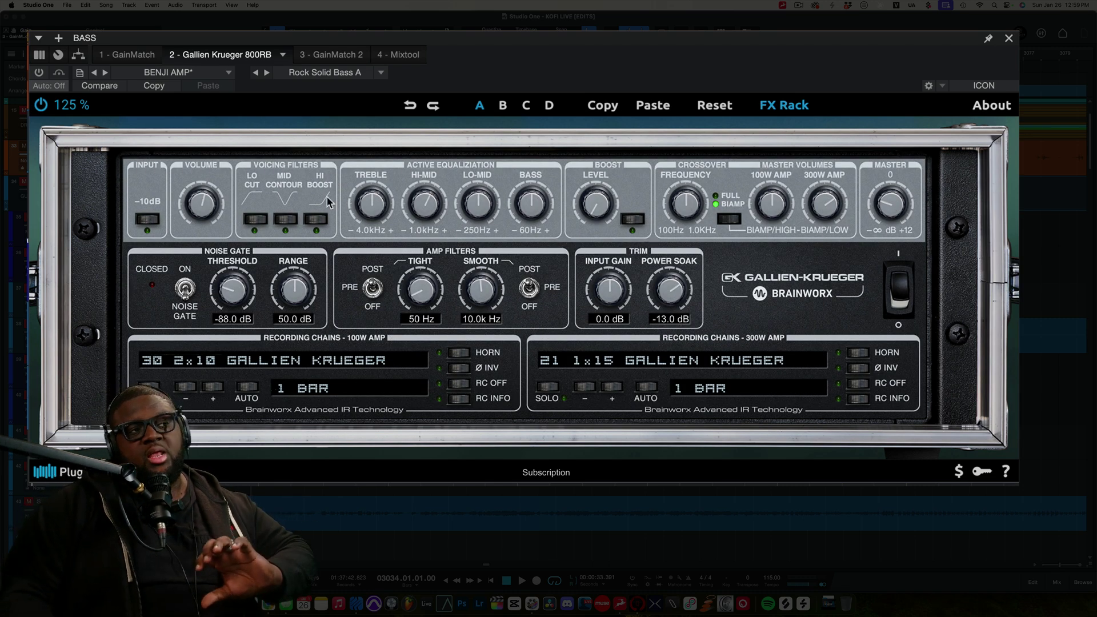
{"action": "left_click_drag", "start_coordinate": [885, 206], "coordinate": [886, 215]}
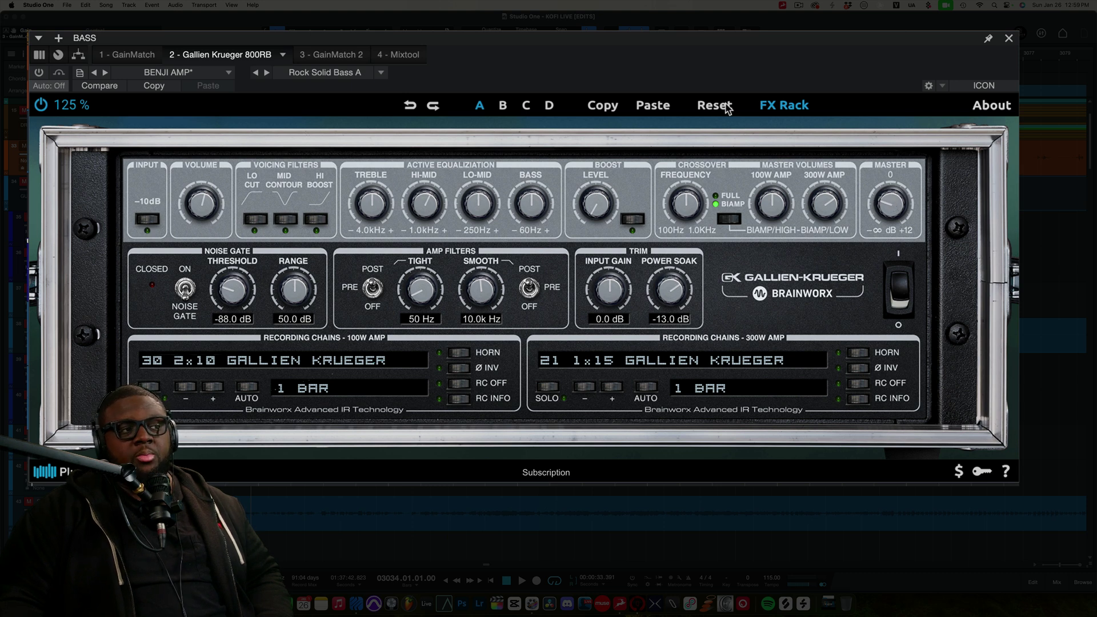
{"action": "left_click", "coordinate": [145, 222]}
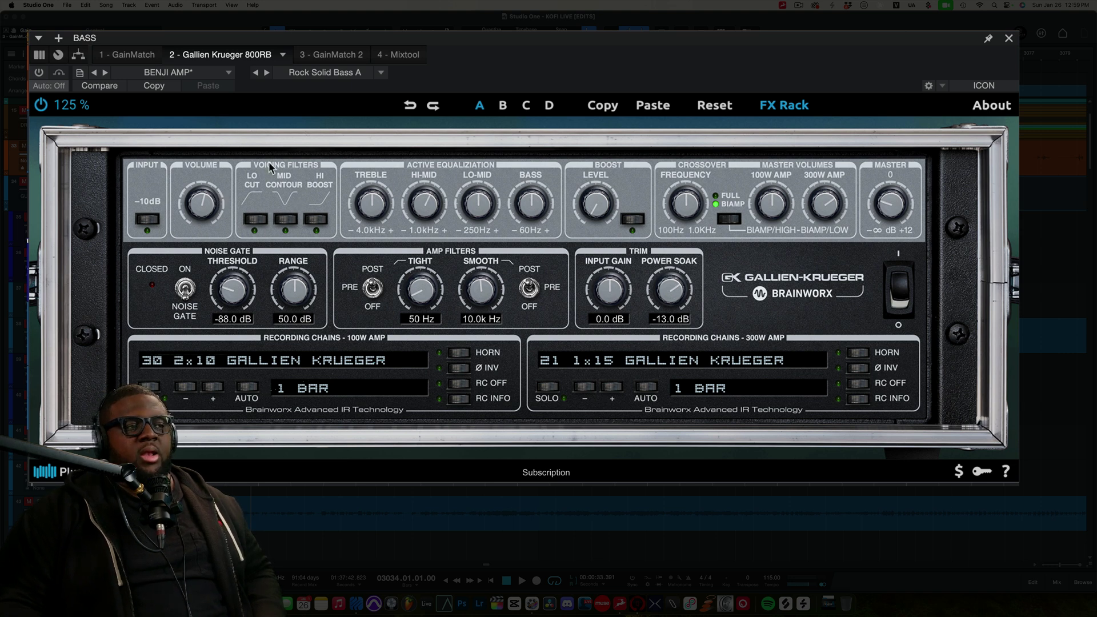
{"action": "left_click", "coordinate": [247, 221]}
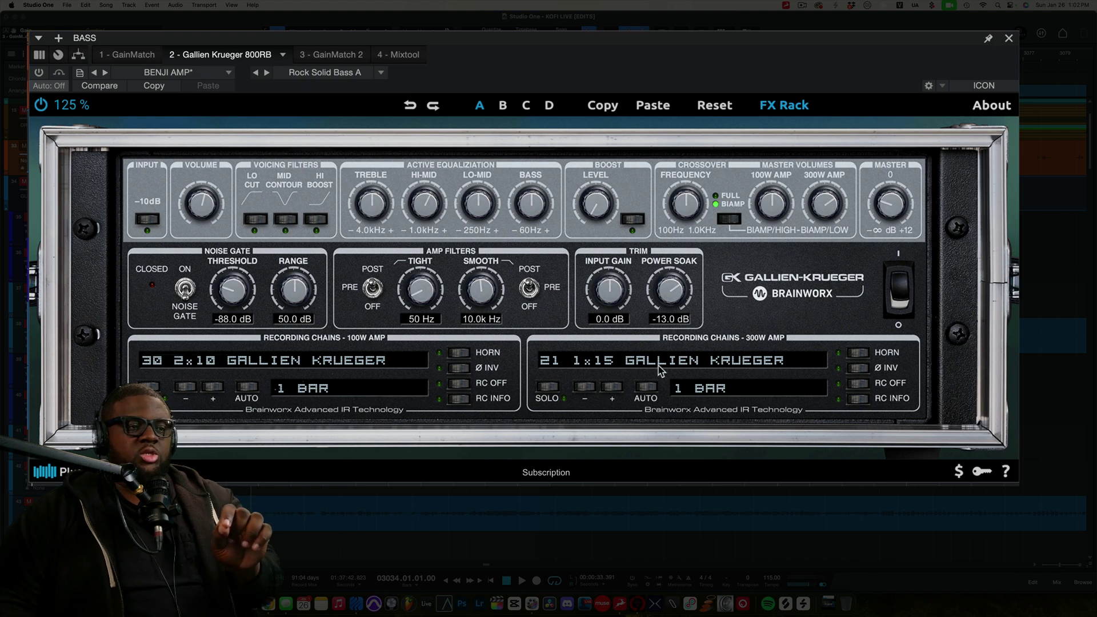
- Browse the recording chain lists of the 100W and 300W amps and close them without choosing another cabinet
{"action": "left_click", "coordinate": [294, 359]}
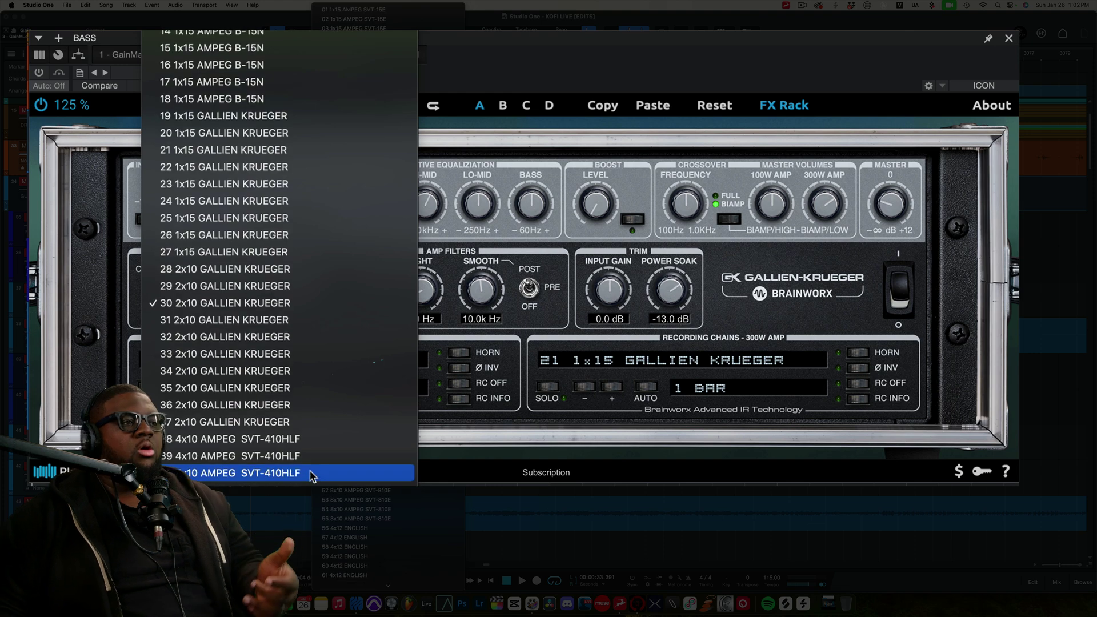
{"action": "scroll", "coordinate": [311, 369], "scroll_direction": "down", "scroll_amount": 2}
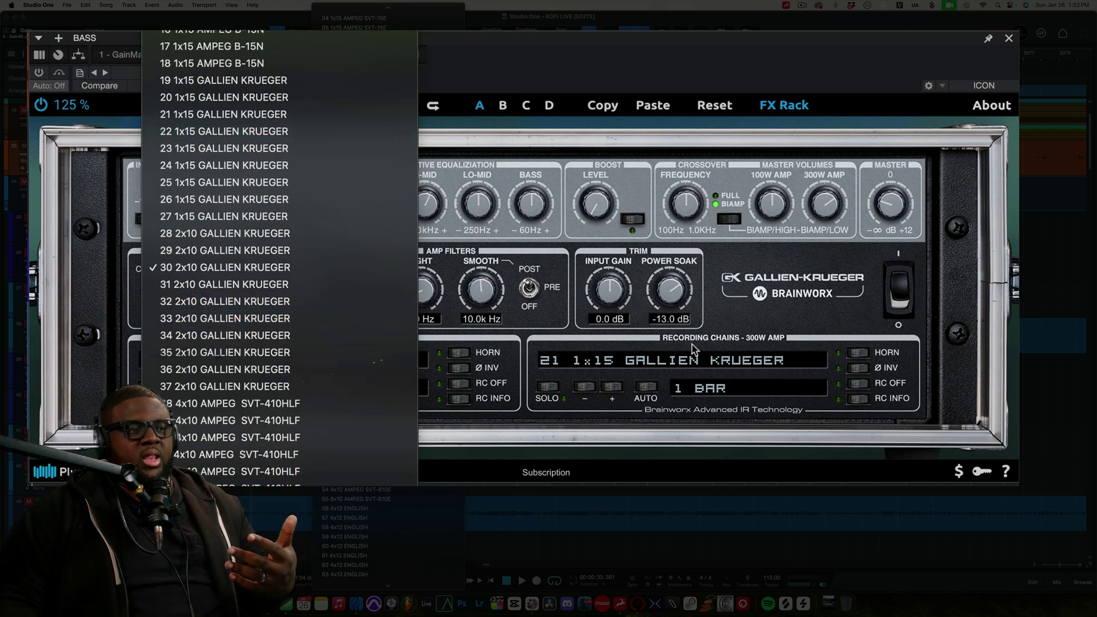
{"action": "left_click", "coordinate": [704, 370]}
{"action": "left_click", "coordinate": [709, 368]}
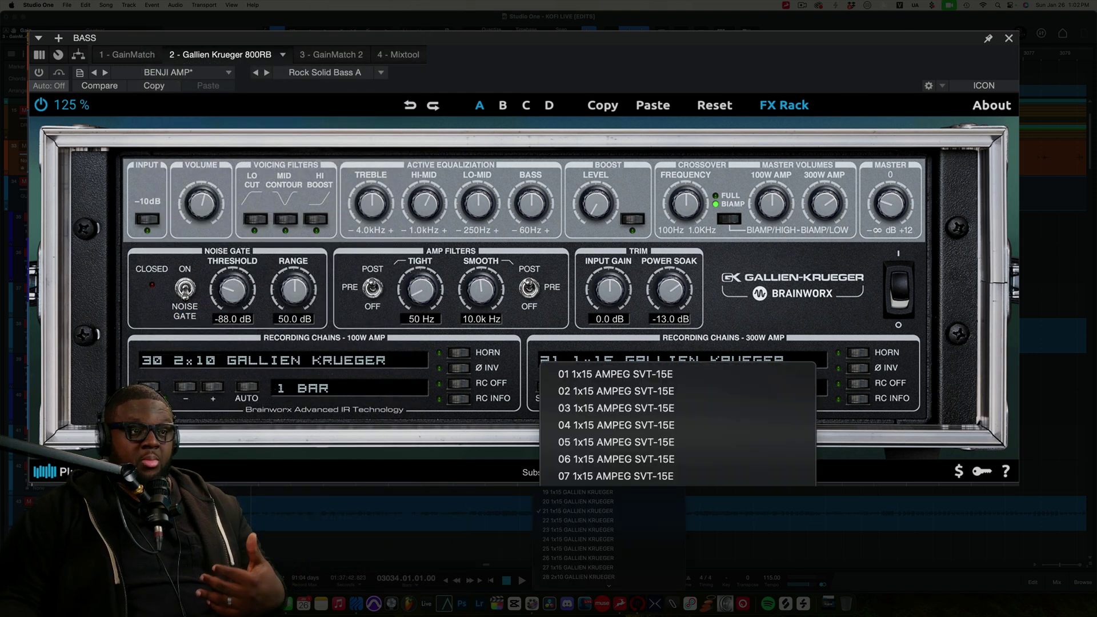
{"action": "left_click", "coordinate": [806, 340]}
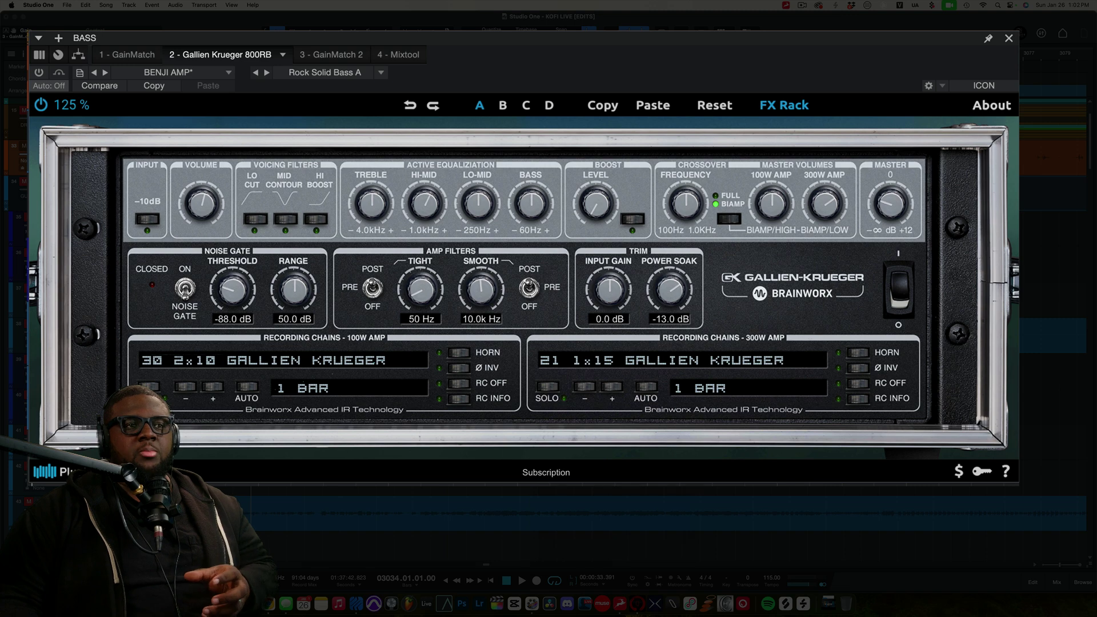
- Examine the 800RB credits and cabinet picture in the About information, also checking the 300W recording chain list, and close them
{"action": "left_click", "coordinate": [989, 107]}
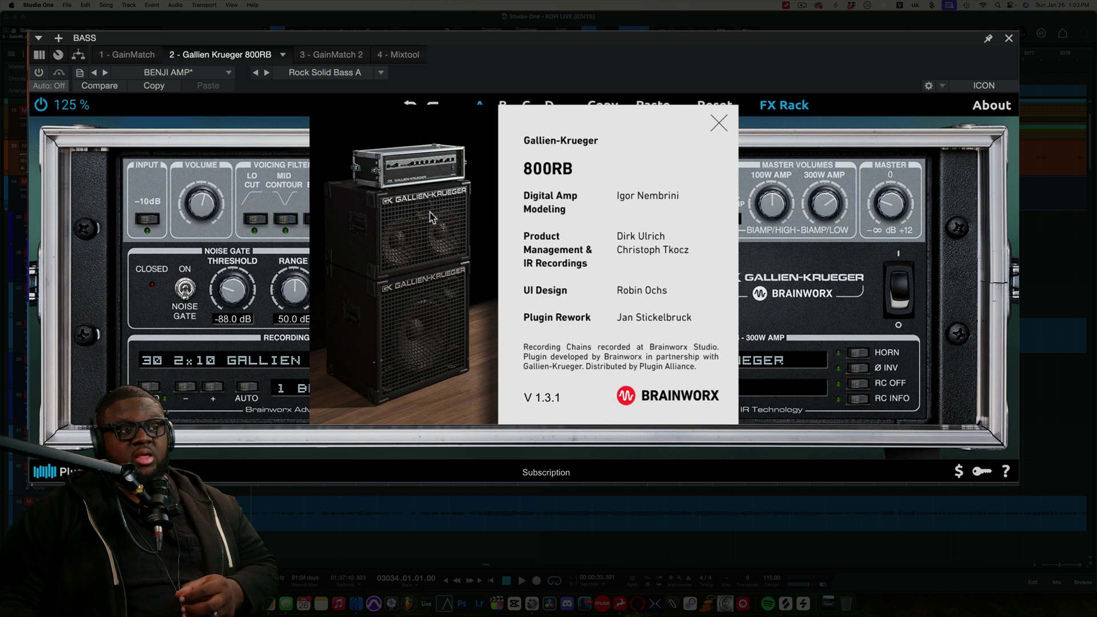
{"action": "left_click", "coordinate": [720, 123]}
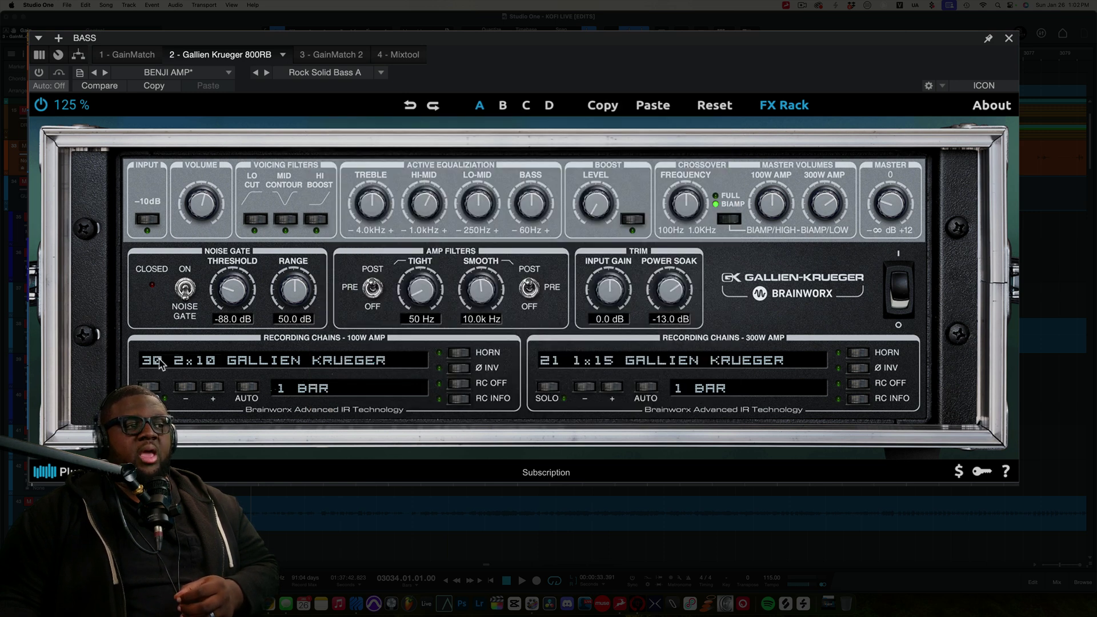
{"action": "left_click", "coordinate": [994, 108]}
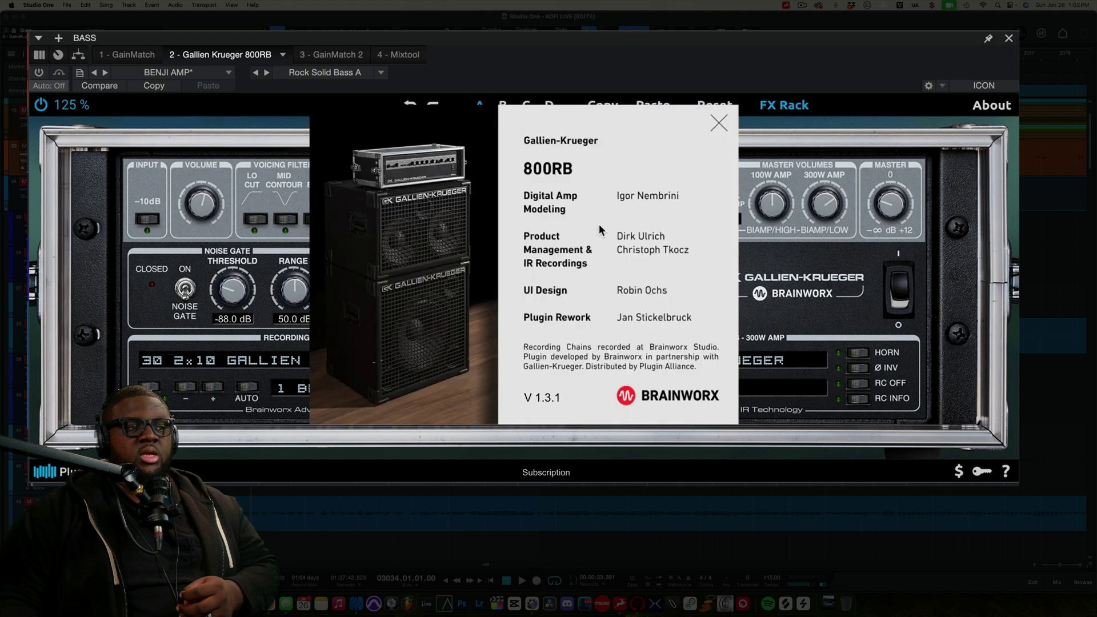
{"action": "left_click", "coordinate": [714, 127]}
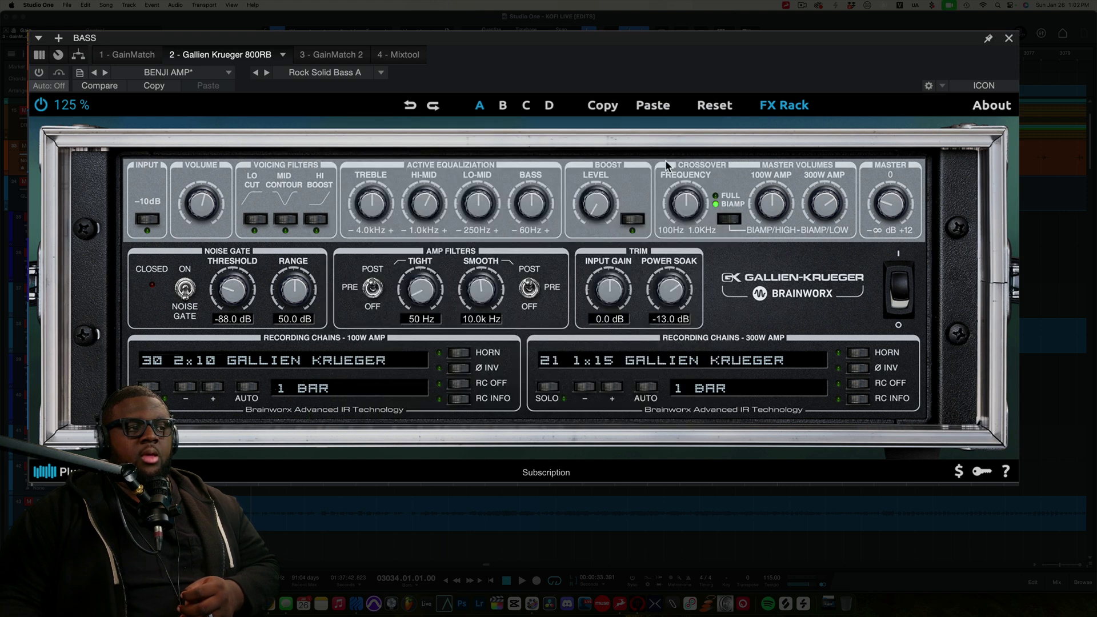
{"action": "left_click", "coordinate": [608, 366]}
{"action": "left_click", "coordinate": [962, 110]}
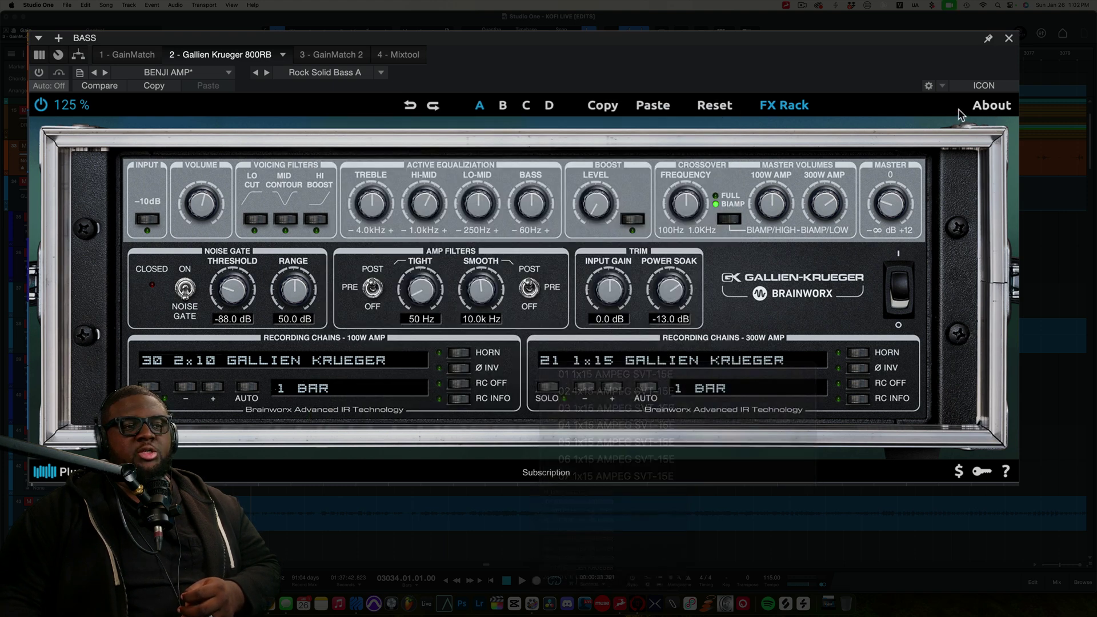
{"action": "left_click", "coordinate": [994, 107]}
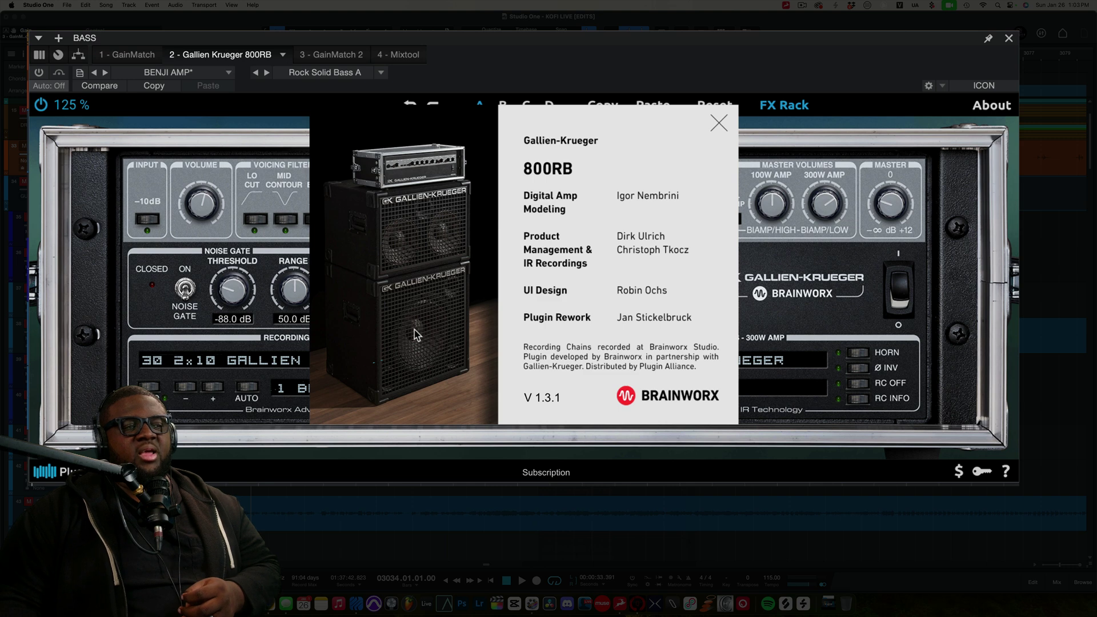
{"action": "left_click", "coordinate": [721, 126]}
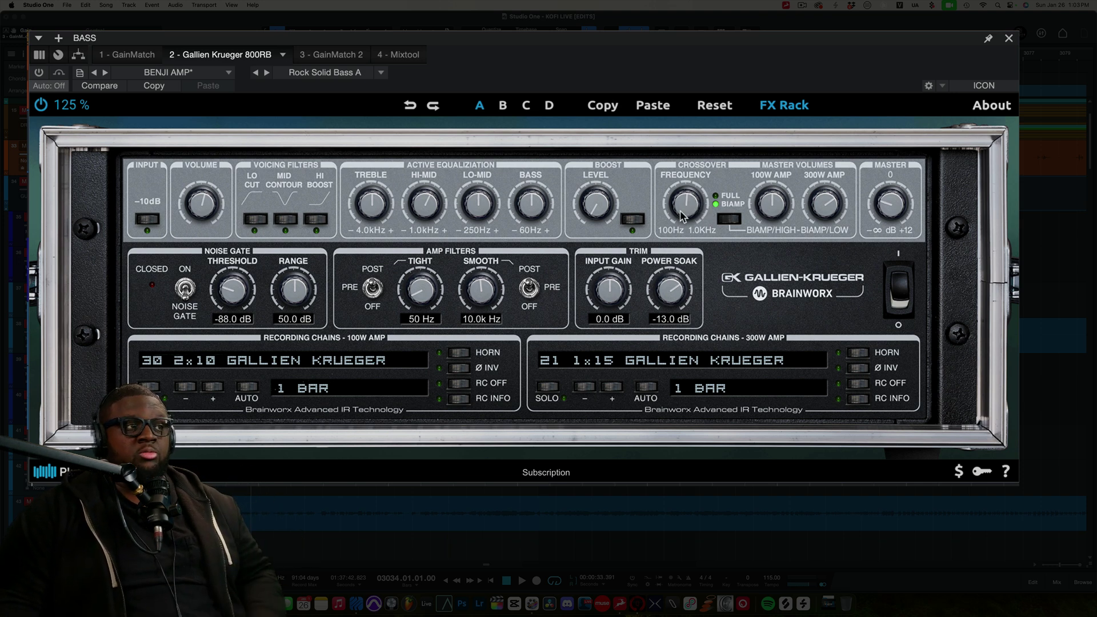
- Activate the 800RB plug-in, start playback, and sweep the crossover frequency to hear its effect
{"action": "left_click", "coordinate": [39, 72]}
{"action": "key", "text": "space"}
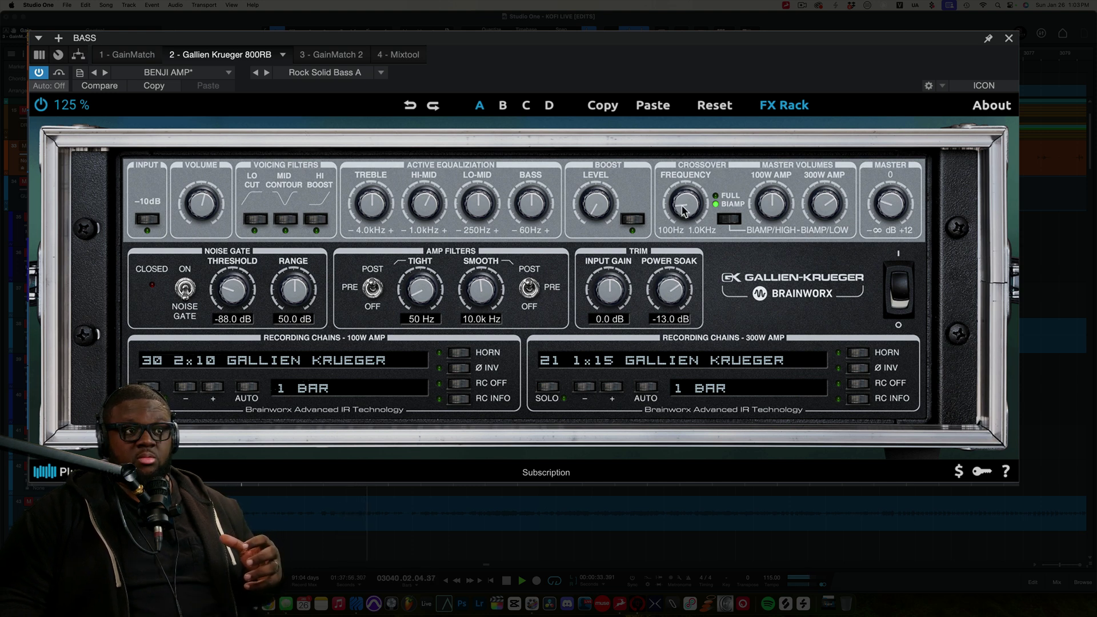
{"action": "left_click_drag", "start_coordinate": [684, 210], "coordinate": [689, 183]}
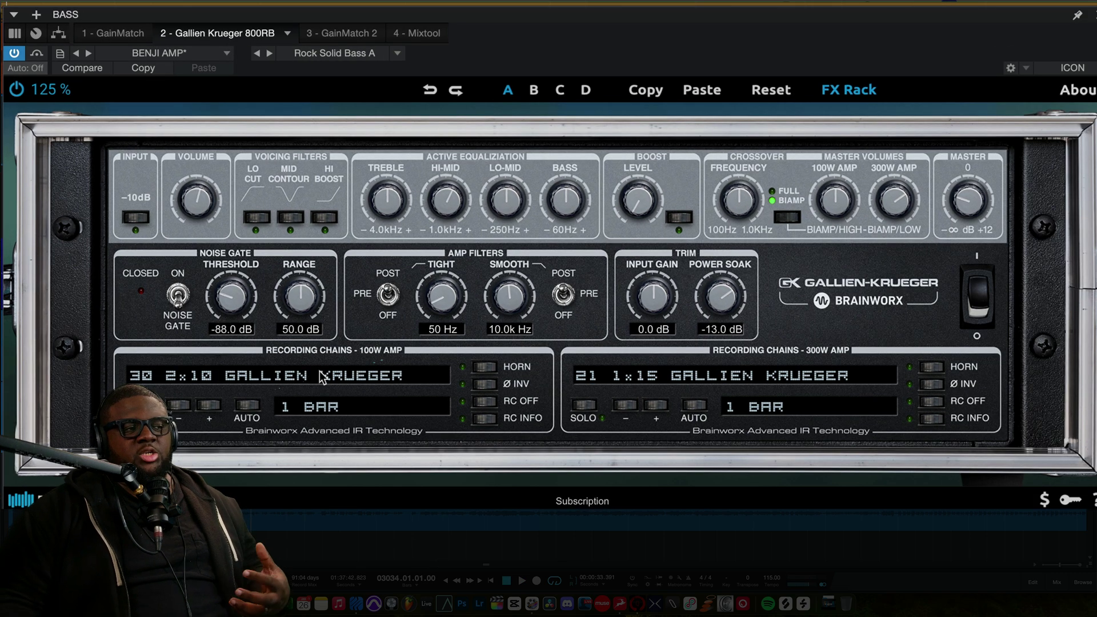
- Show the available recording chains for the 100W and 300W amps and dismiss the lists without changing either selection
{"action": "left_click", "coordinate": [320, 372]}
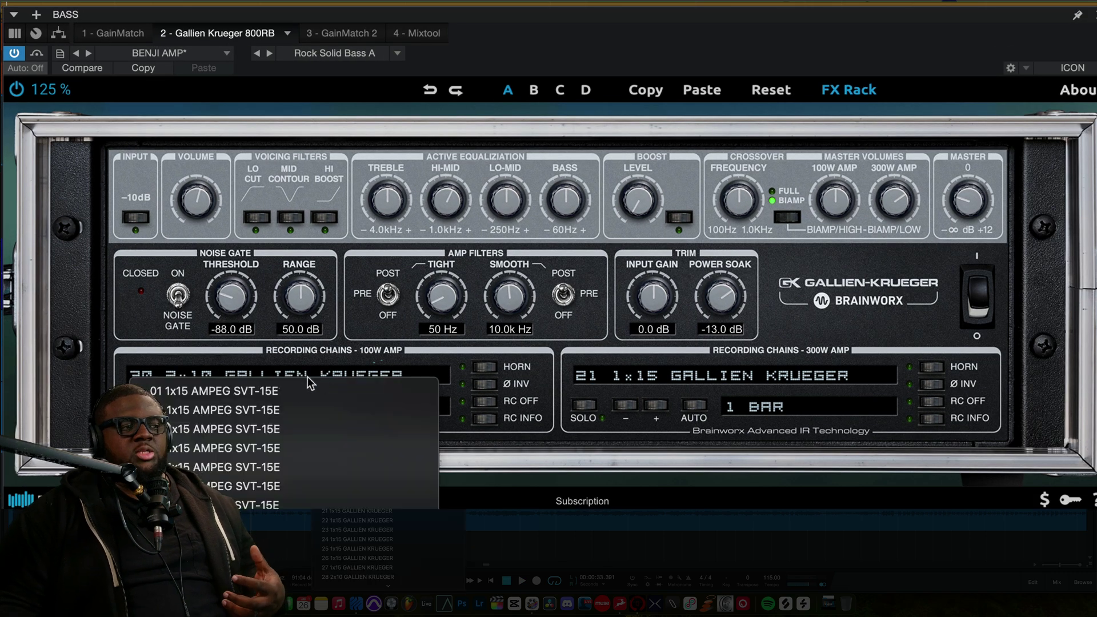
{"action": "left_click", "coordinate": [803, 372]}
{"action": "left_click", "coordinate": [863, 340]}
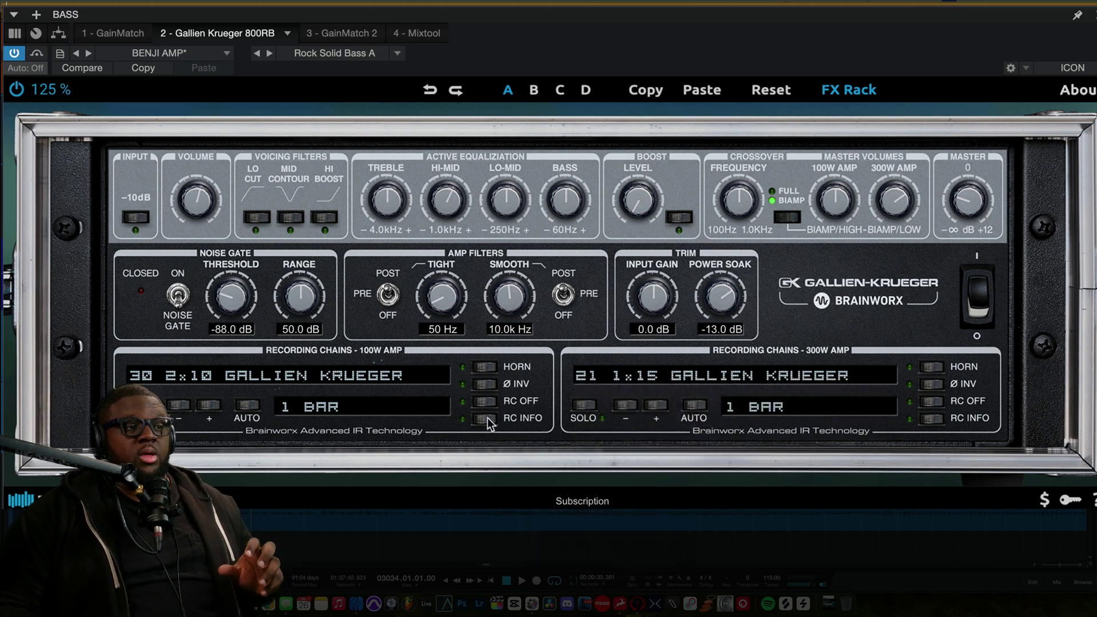
- Display the recording chain info for the 100W amp and step forward through its chains past 43 4x10 Ampeg SVT-410HLF
{"action": "left_click", "coordinate": [487, 417]}
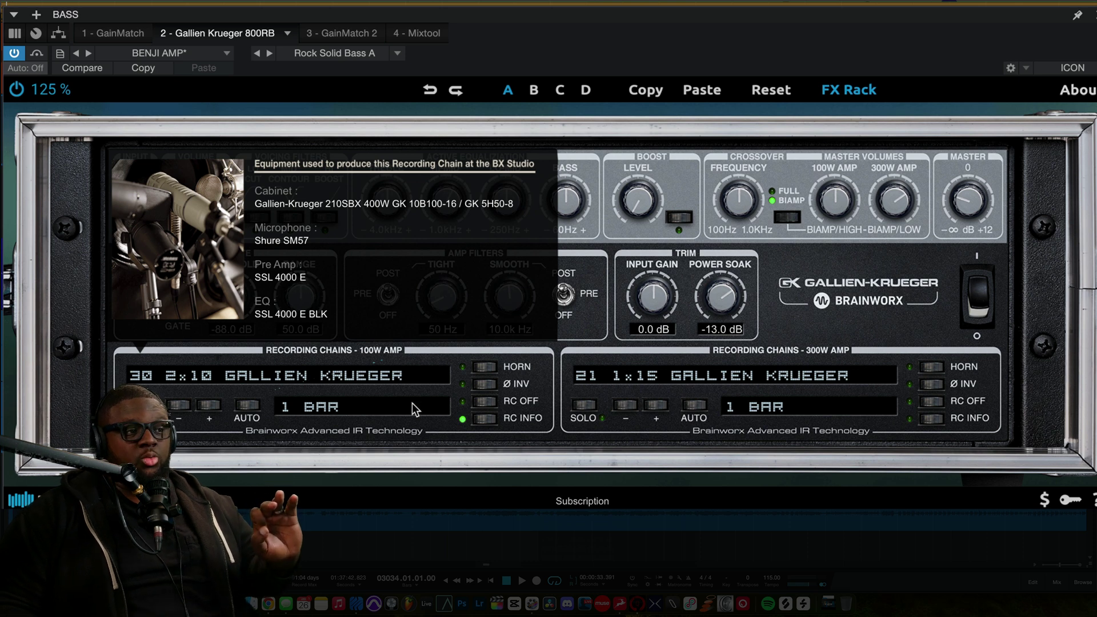
{"action": "left_click", "coordinate": [205, 407]}
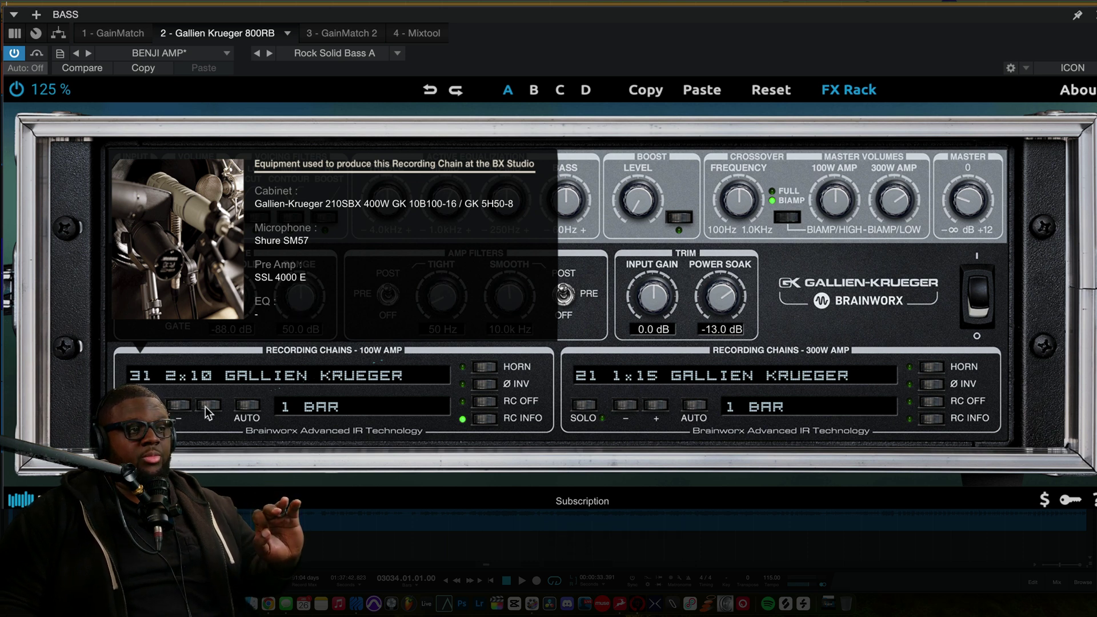
{"action": "left_click", "coordinate": [205, 406]}
{"action": "left_click", "coordinate": [205, 407]}
{"action": "left_click", "coordinate": [205, 406]}
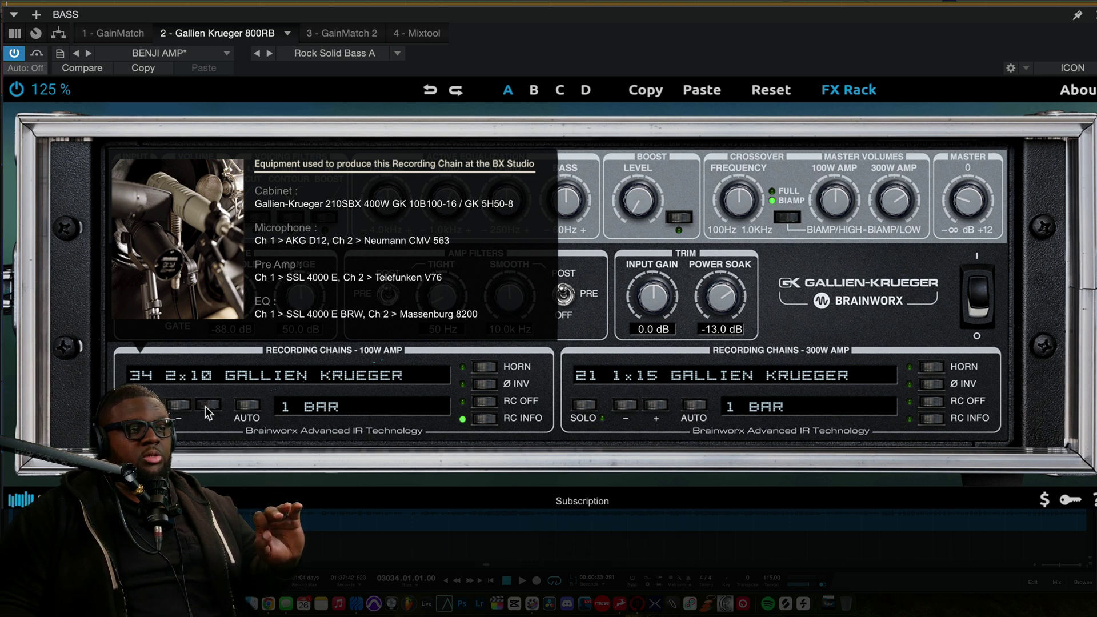
{"action": "left_click", "coordinate": [205, 406]}
{"action": "left_click", "coordinate": [204, 406]}
{"action": "left_click", "coordinate": [205, 406]}
{"action": "left_click", "coordinate": [205, 406]}
{"action": "left_click", "coordinate": [205, 407]}
{"action": "left_click", "coordinate": [205, 407]}
{"action": "left_click", "coordinate": [205, 407]}
{"action": "left_click", "coordinate": [204, 406]}
{"action": "left_click", "coordinate": [205, 407]}
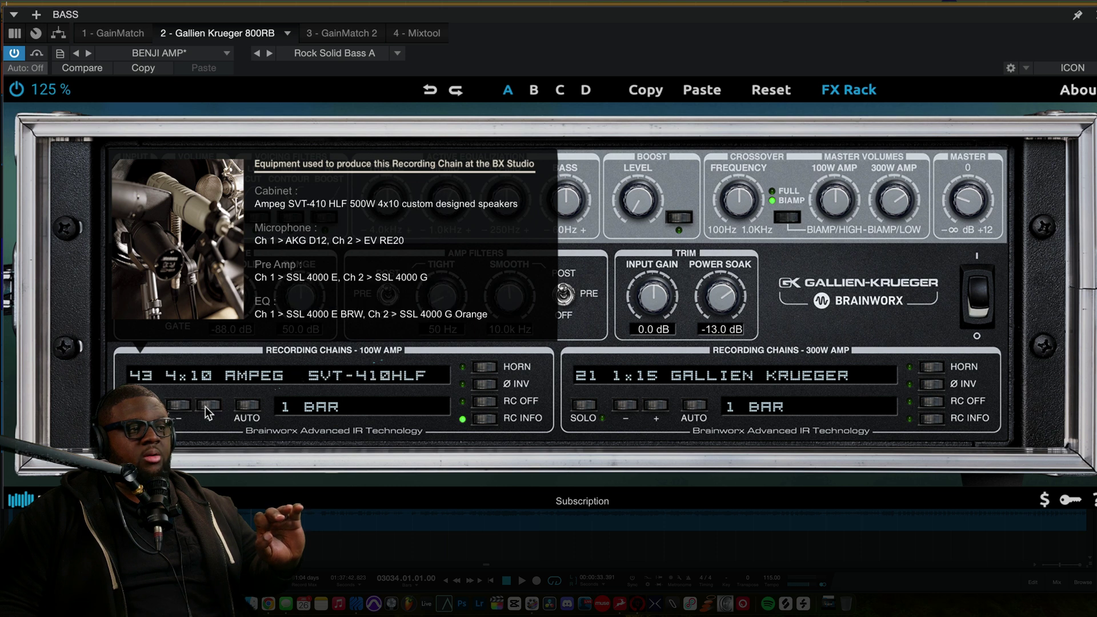
{"action": "left_click", "coordinate": [204, 406]}
{"action": "left_click", "coordinate": [205, 406]}
{"action": "left_click", "coordinate": [205, 406]}
{"action": "left_click", "coordinate": [204, 407]}
- Step the 100W amp's recording chain back to 30 2x10 Gallien Krueger and hide the chain info
{"action": "left_click", "coordinate": [189, 406]}
{"action": "left_click", "coordinate": [189, 405]}
{"action": "left_click", "coordinate": [188, 406]}
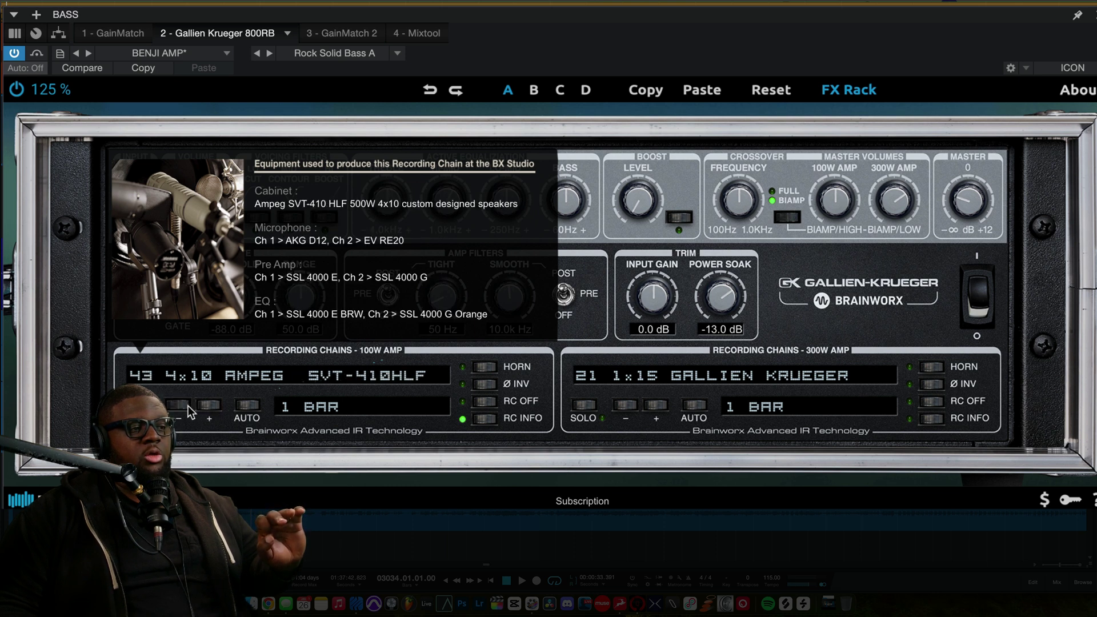
{"action": "left_click", "coordinate": [189, 405]}
{"action": "left_click", "coordinate": [188, 406]}
{"action": "left_click", "coordinate": [188, 406]}
{"action": "left_click", "coordinate": [188, 406]}
{"action": "left_click", "coordinate": [189, 406]}
{"action": "left_click", "coordinate": [188, 406]}
{"action": "left_click", "coordinate": [189, 406]}
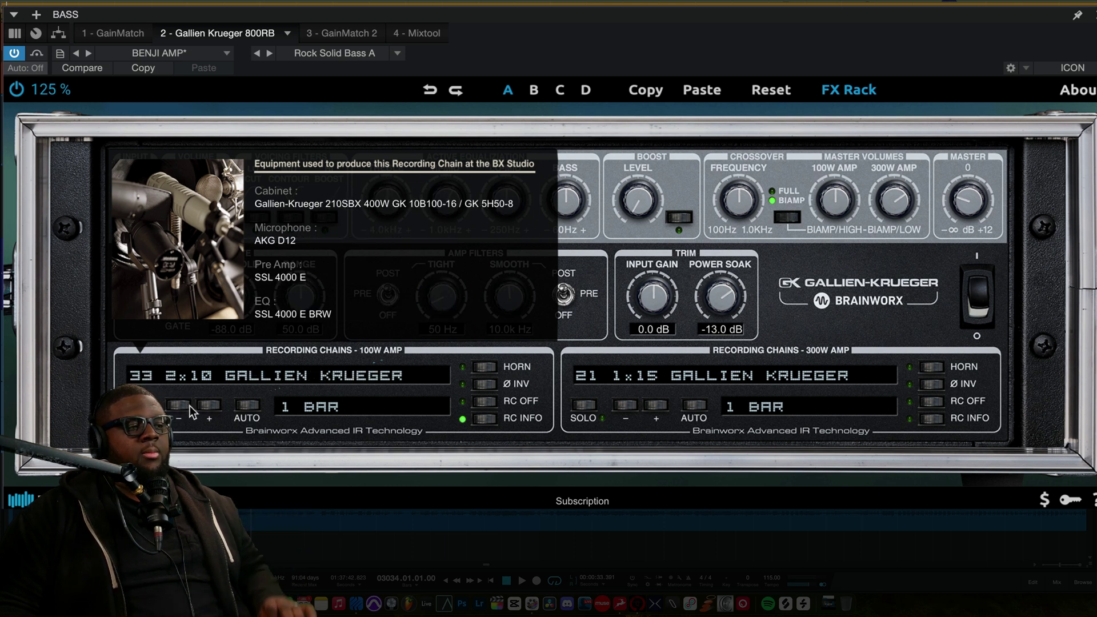
{"action": "left_click", "coordinate": [189, 406]}
{"action": "left_click", "coordinate": [189, 405]}
{"action": "left_click", "coordinate": [190, 405]}
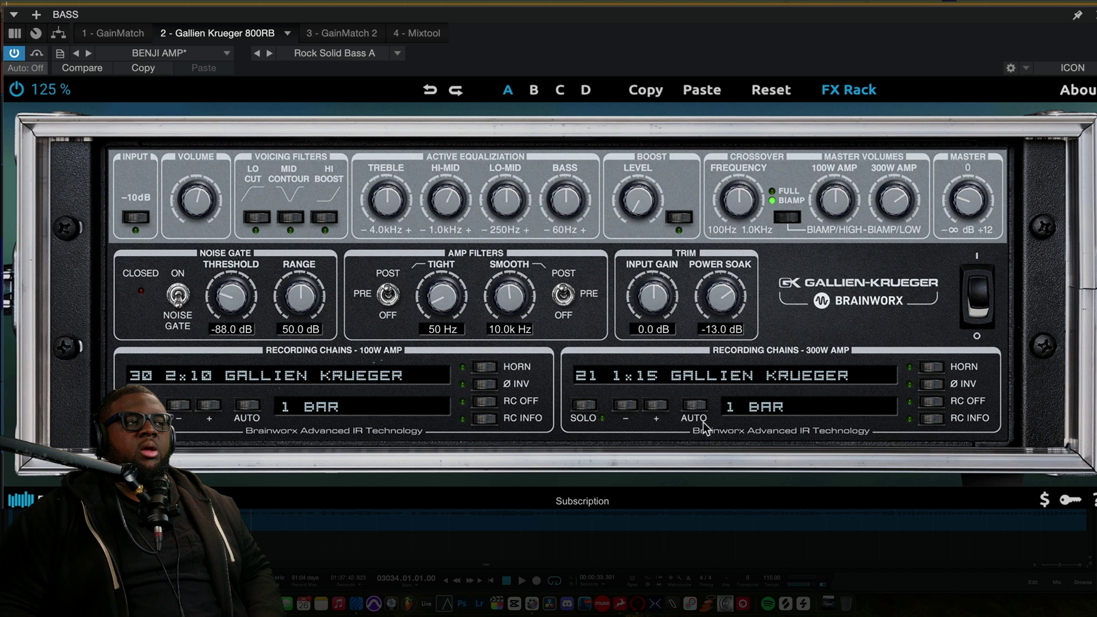
- Play and stop the passage briefly, and solo the 300W amp's recording chain
{"action": "key", "text": "space"}
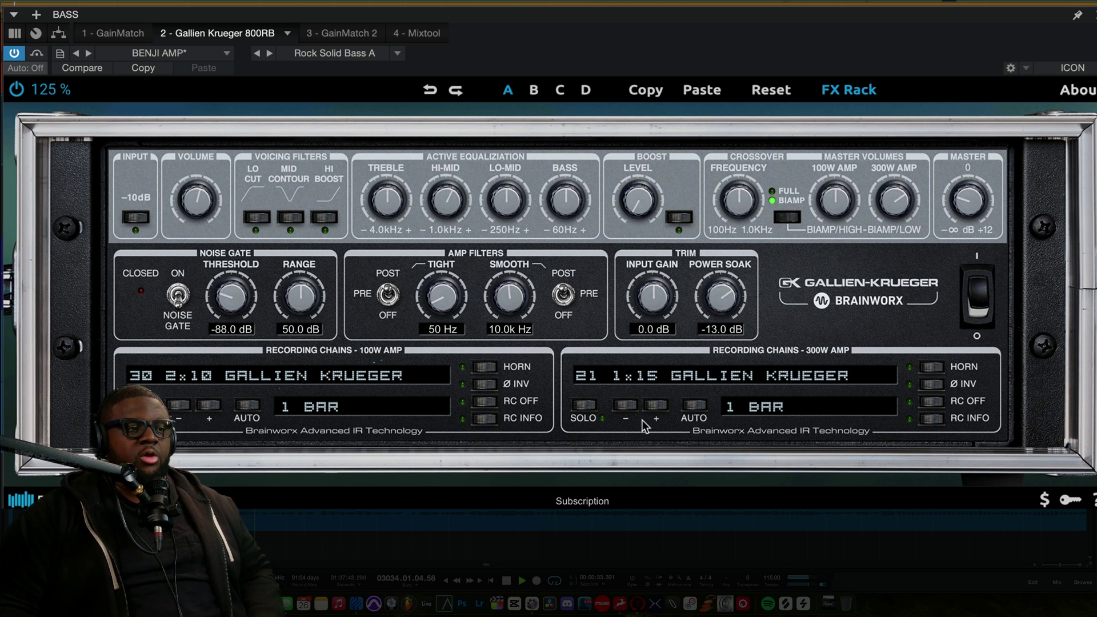
{"action": "key", "text": "space"}
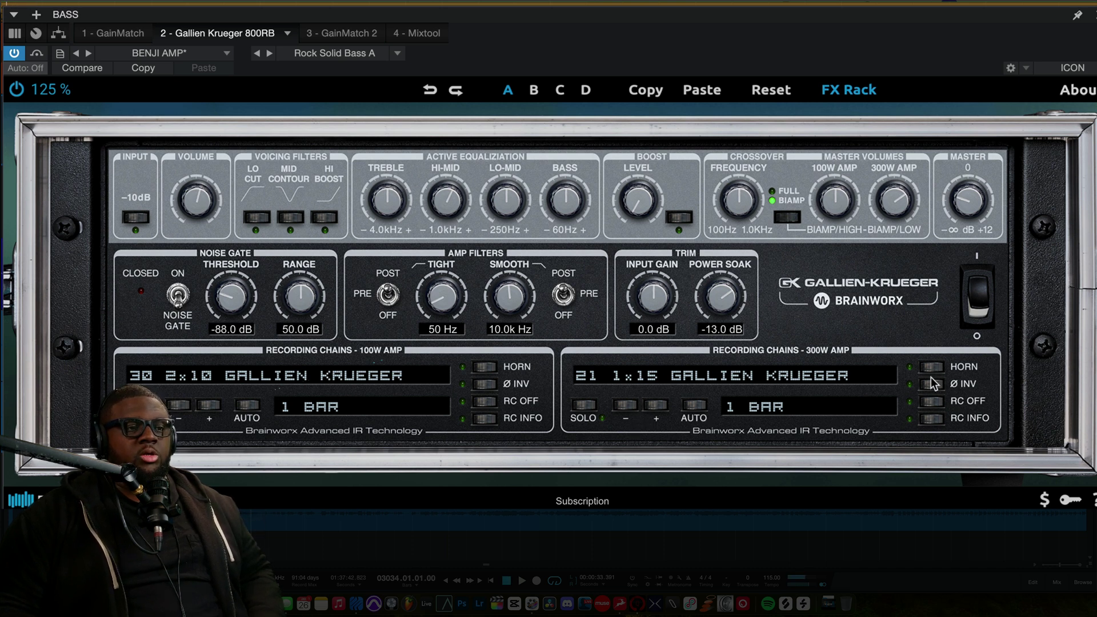
{"action": "left_click", "coordinate": [585, 409]}
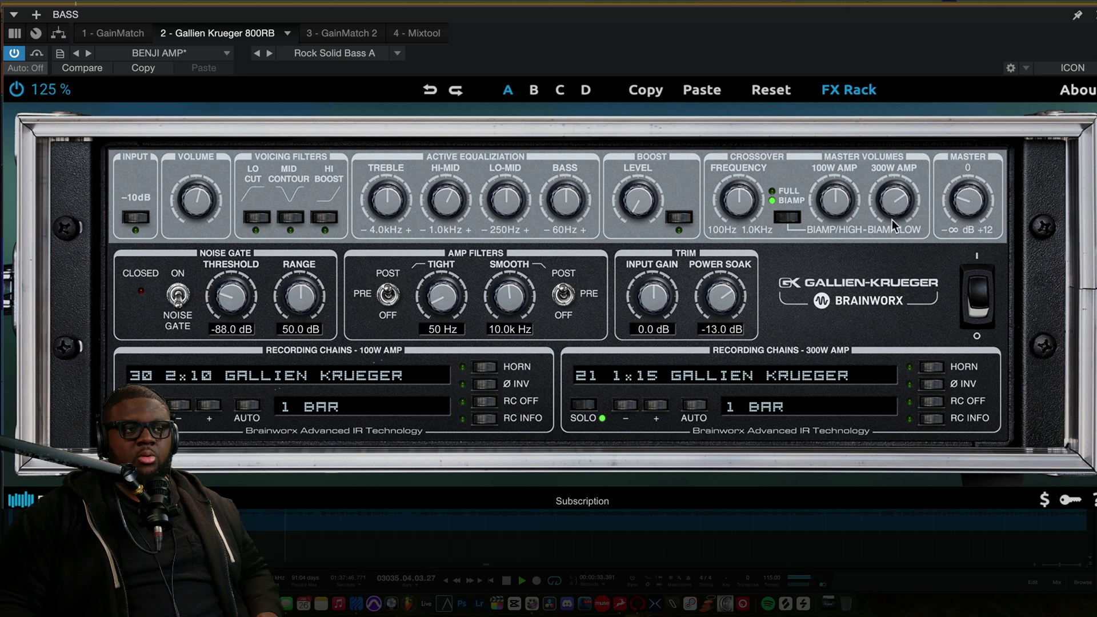
- Audition the soloed 300W amp with the crossover in Full mode, lowering its master volume and sweeping the crossover frequency
{"action": "left_click", "coordinate": [771, 192]}
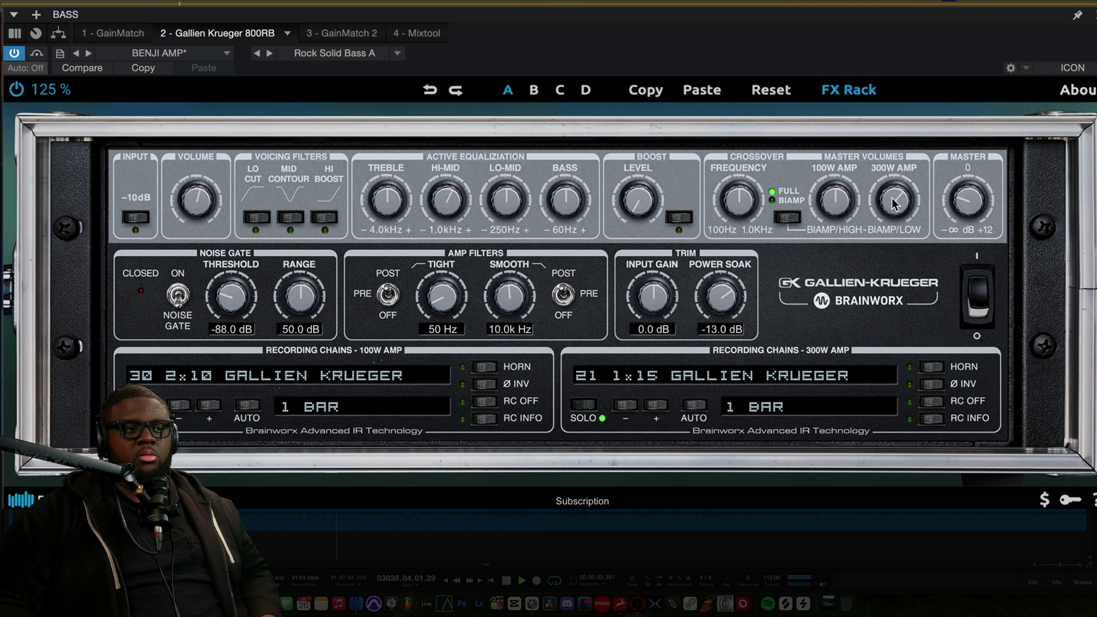
{"action": "left_click_drag", "start_coordinate": [895, 204], "coordinate": [892, 214]}
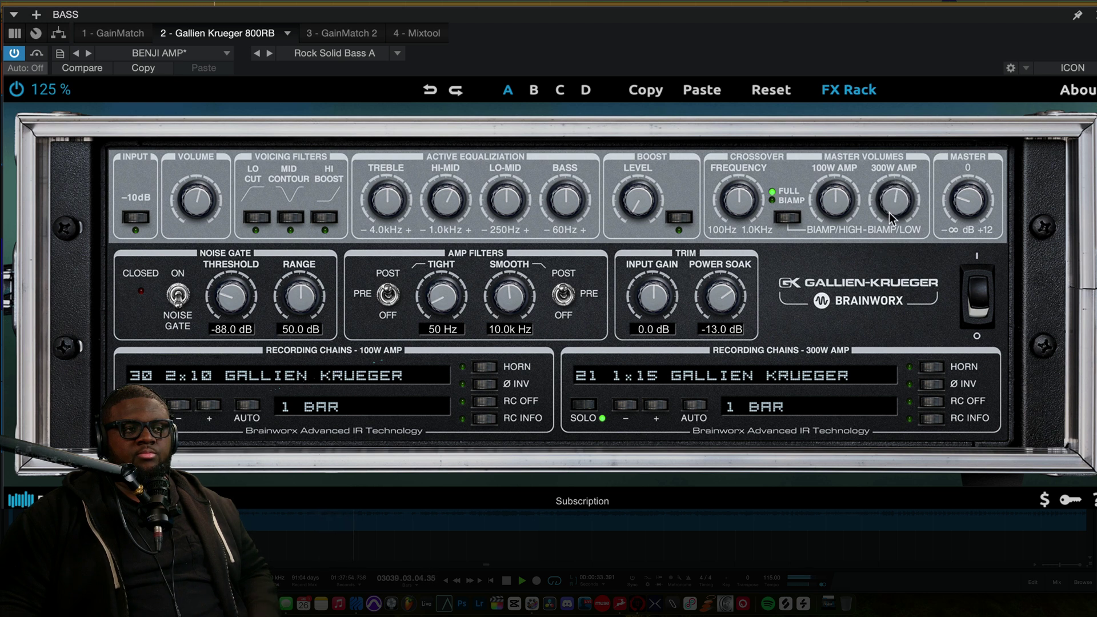
{"action": "key", "text": "space"}
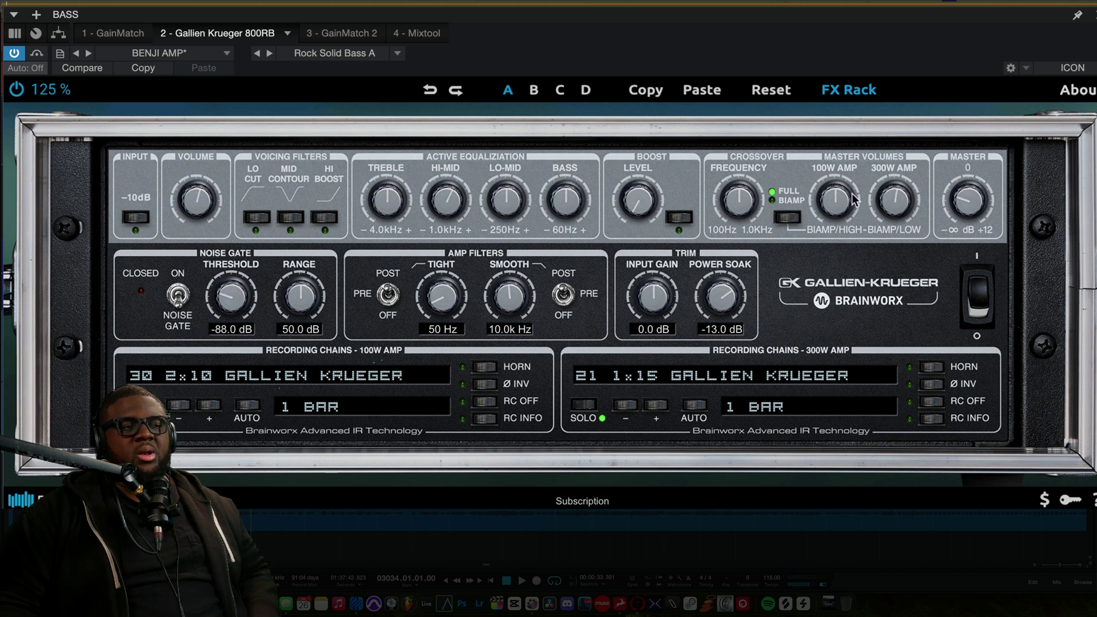
{"action": "key", "text": "space"}
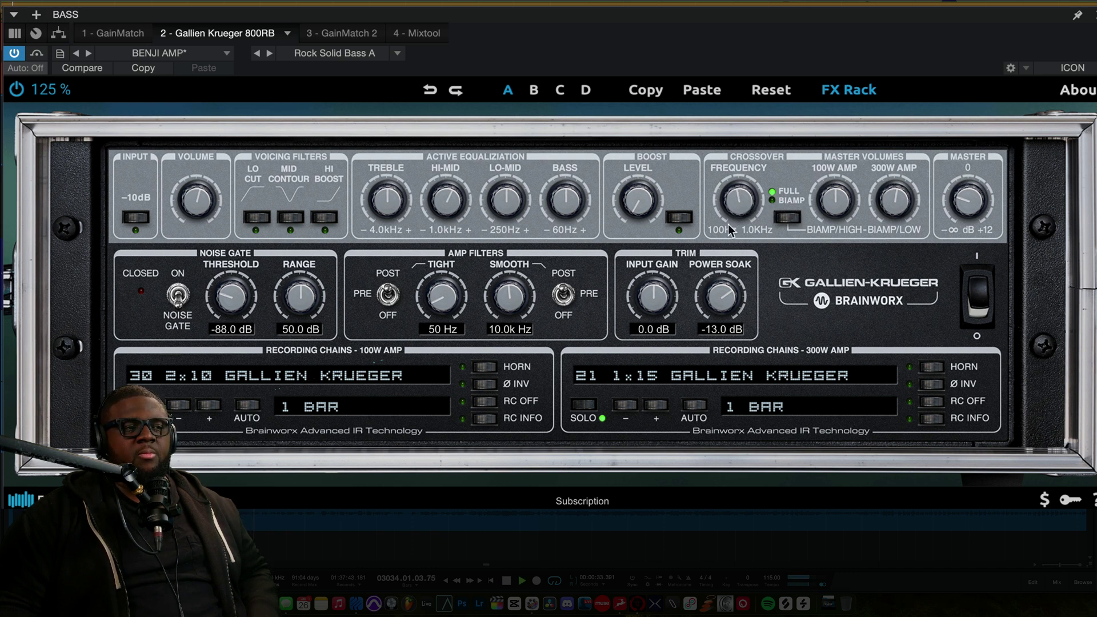
{"action": "left_click_drag", "start_coordinate": [737, 197], "coordinate": [708, 221]}
{"action": "mouse_move", "coordinate": [704, 136]}
{"action": "left_mouse_down"}
{"action": "mouse_move", "coordinate": [711, 91]}
{"action": "mouse_move", "coordinate": [712, 233]}
{"action": "mouse_move", "coordinate": [725, 137]}
{"action": "left_mouse_up"}
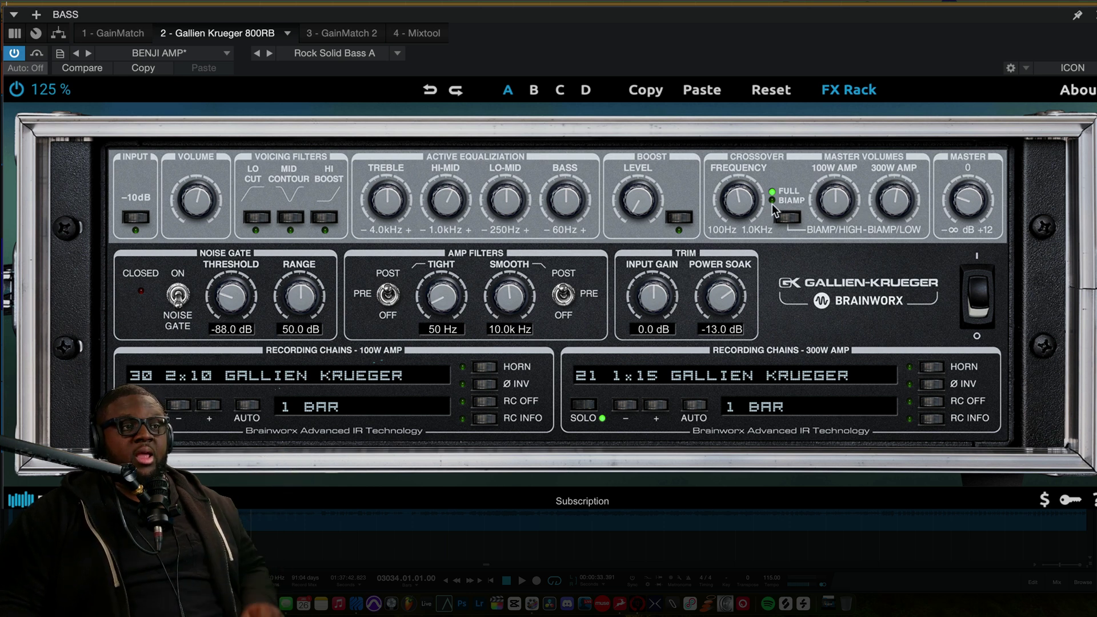
- Set the crossover to Biamp and, during playback, raise the 300W master volume and lower the crossover frequency
{"action": "left_click", "coordinate": [792, 218]}
{"action": "key", "text": "space"}
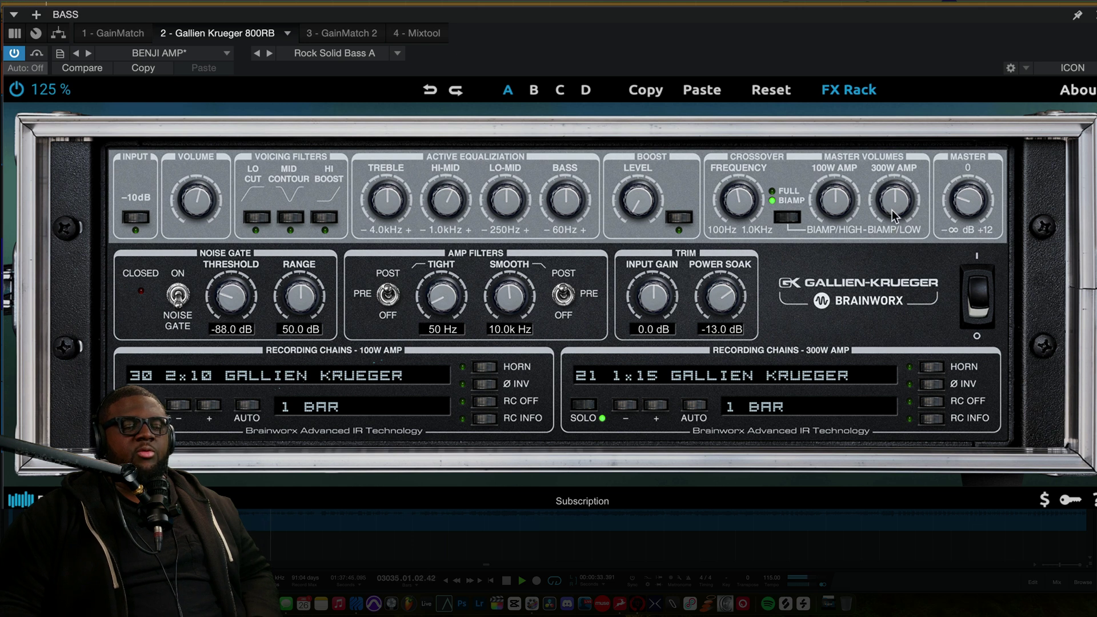
{"action": "left_click_drag", "start_coordinate": [892, 210], "coordinate": [879, 197]}
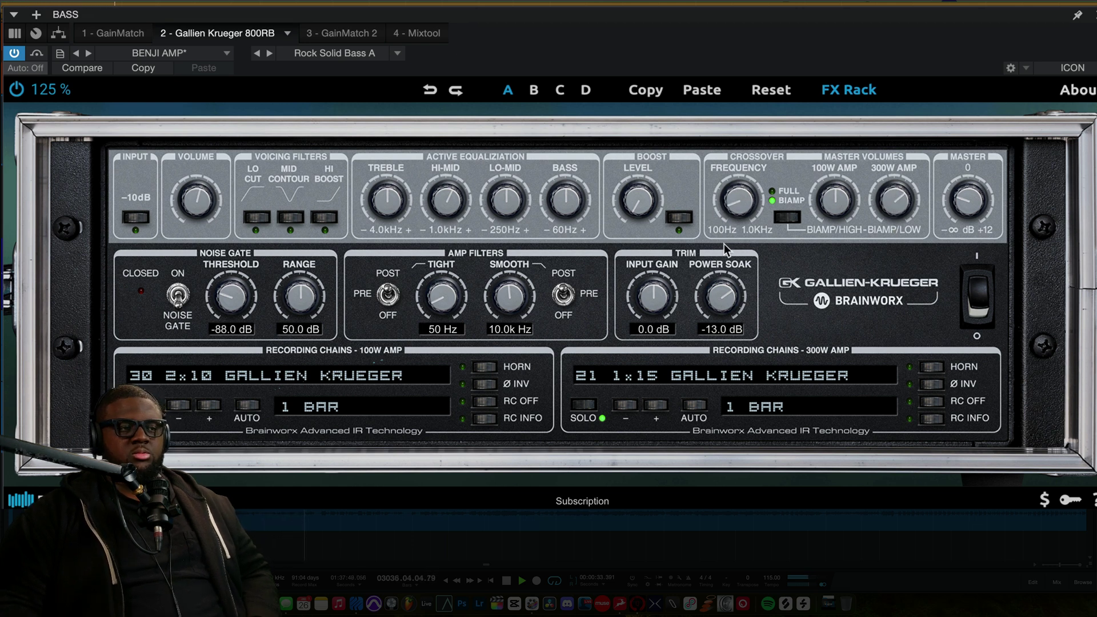
{"action": "left_click", "coordinate": [786, 218]}
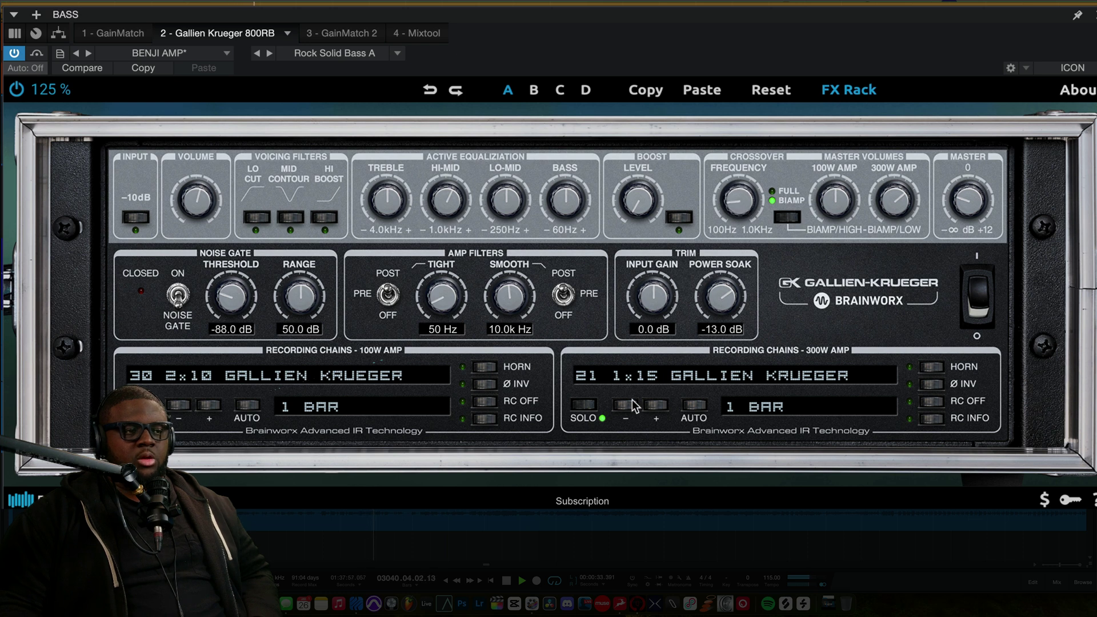
- Audition other recording chains on the soloed 300W amp during playback, ending on 28 2x10 Gallien Krueger
{"action": "left_click", "coordinate": [654, 409]}
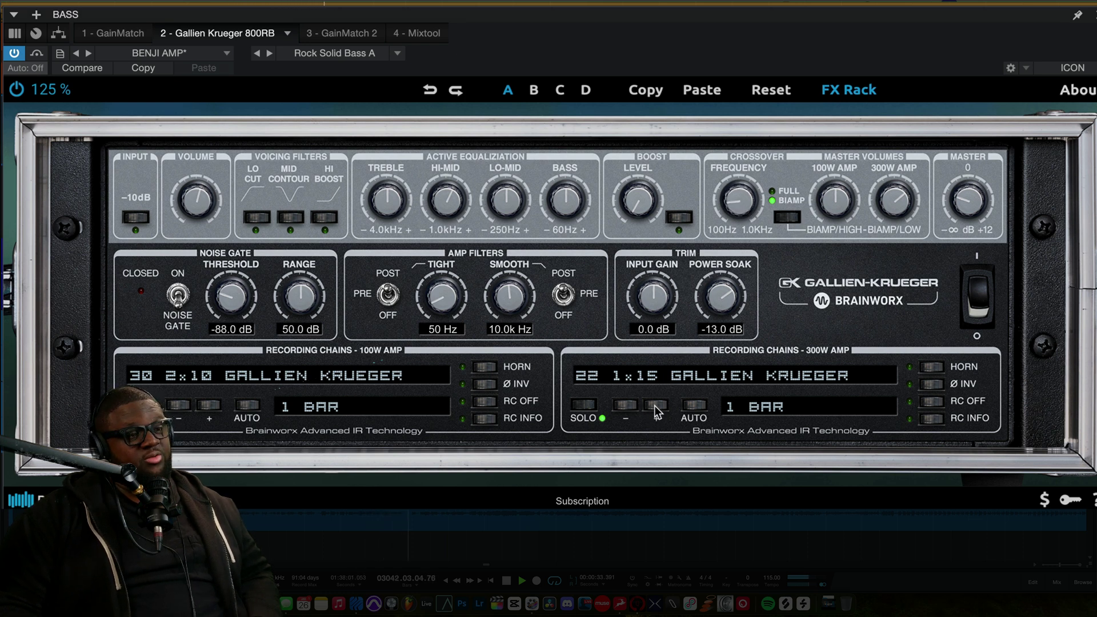
{"action": "left_click", "coordinate": [654, 406]}
{"action": "left_click", "coordinate": [672, 380]}
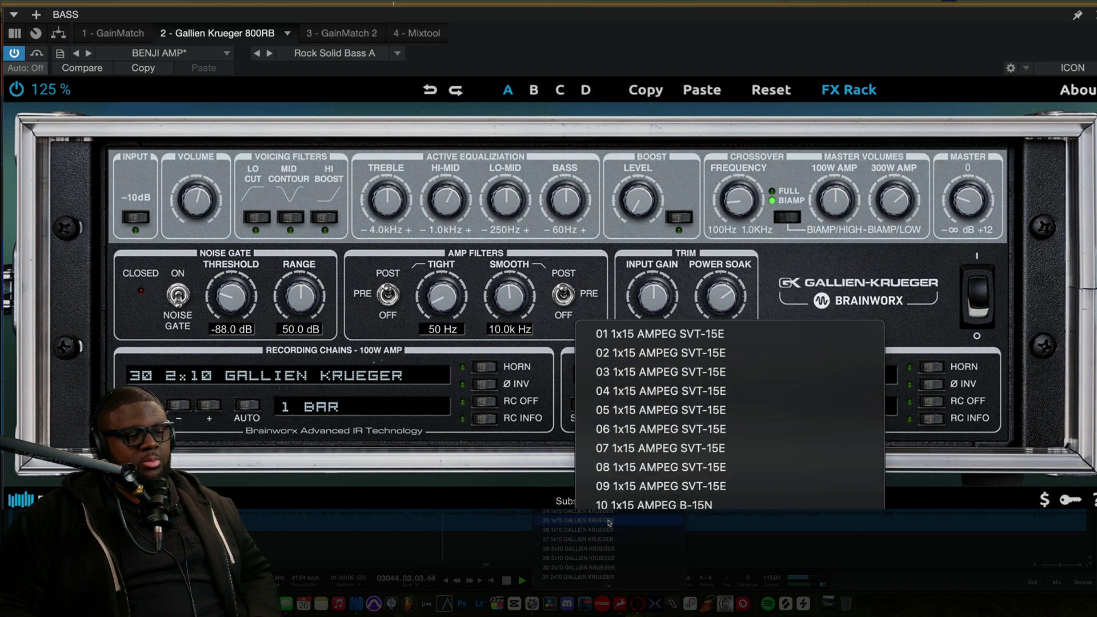
{"action": "scroll", "coordinate": [607, 537], "scroll_direction": "down", "scroll_amount": 3}
{"action": "left_click", "coordinate": [607, 539]}
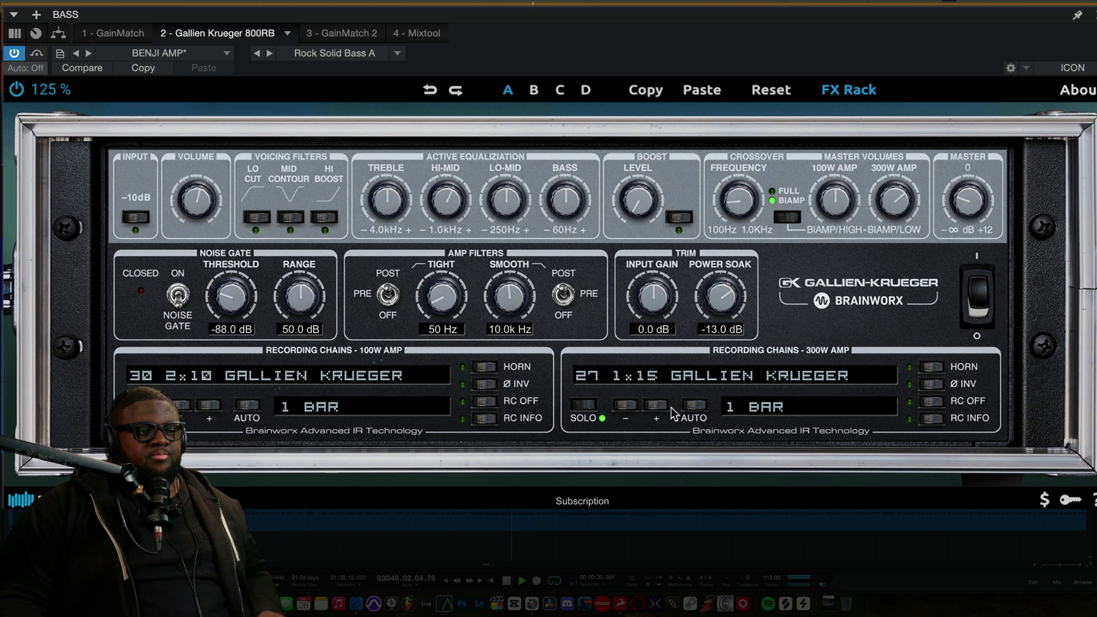
{"action": "left_click", "coordinate": [655, 405]}
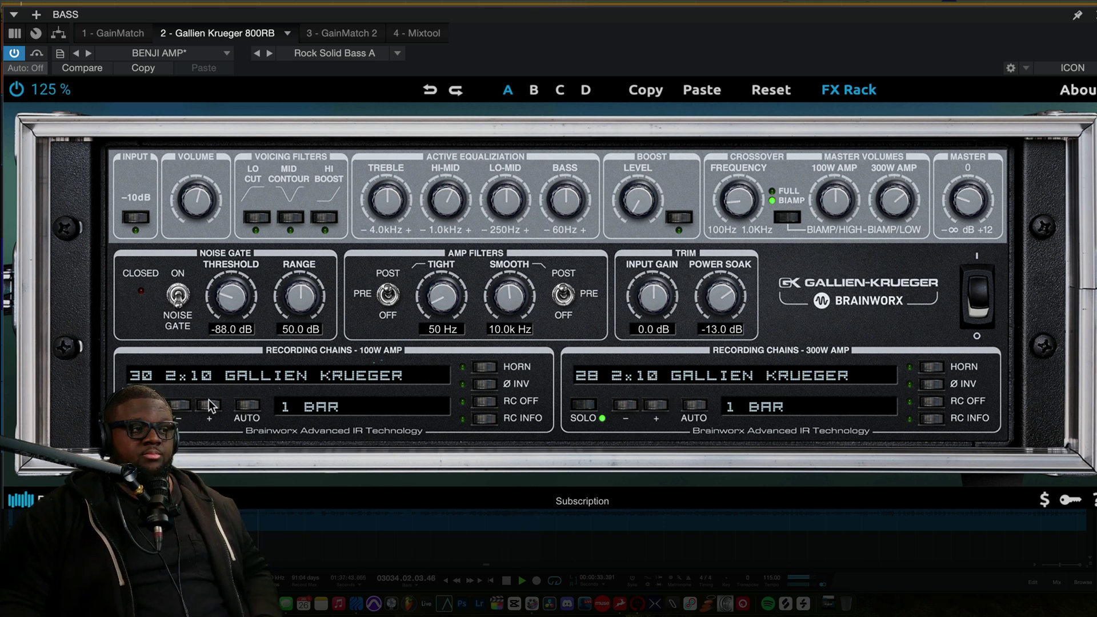
- Turn off solo on the 300W recording chain and readjust the crossover frequency during playback
{"action": "left_click", "coordinate": [584, 405]}
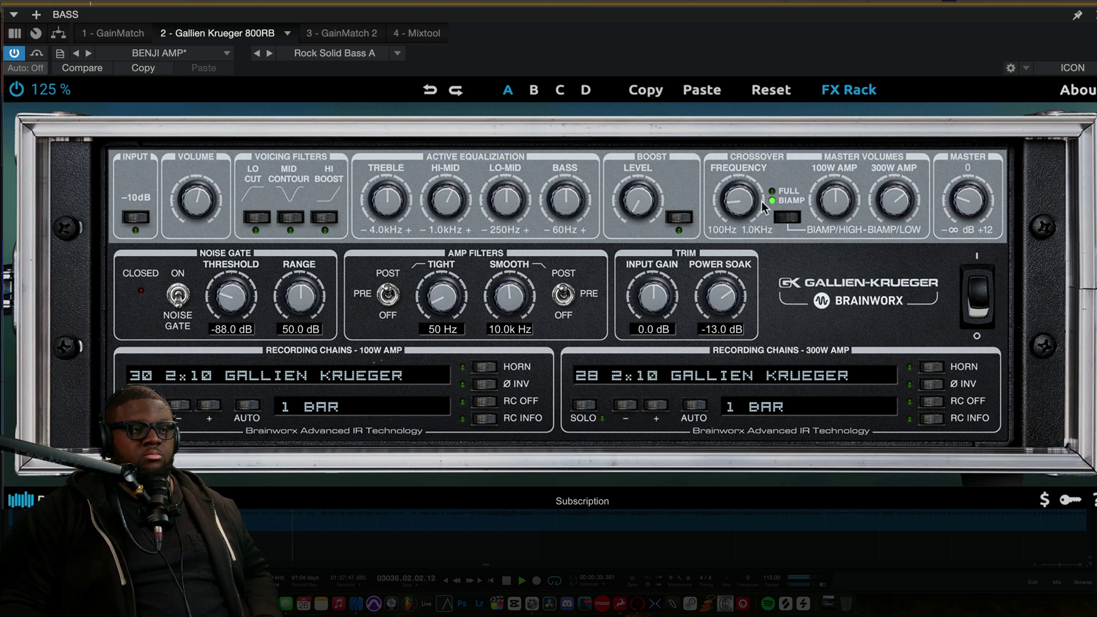
{"action": "left_click_drag", "start_coordinate": [762, 202], "coordinate": [747, 174]}
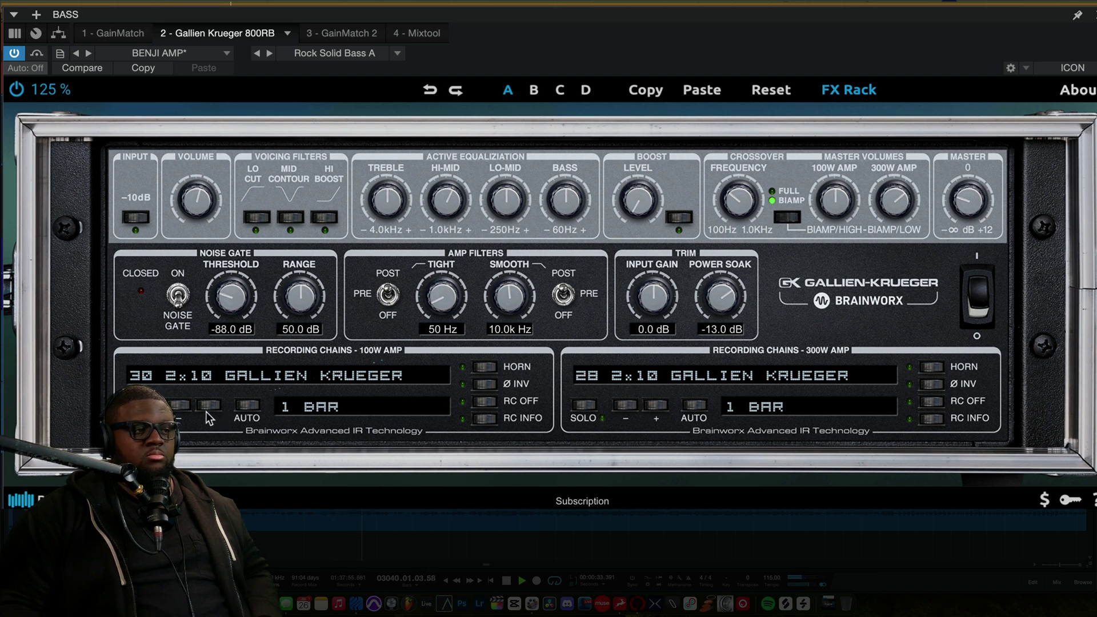
- Audition 07 1x15 AMPEG SVT-15E and 21 1x15 GALLIEN KRUEGER on the 100W amp, and set the 300W chain to 30 2x10 GALLIEN KRUEGER
{"action": "left_click", "coordinate": [209, 380]}
{"action": "scroll", "coordinate": [217, 457], "scroll_direction": "down", "scroll_amount": 10}
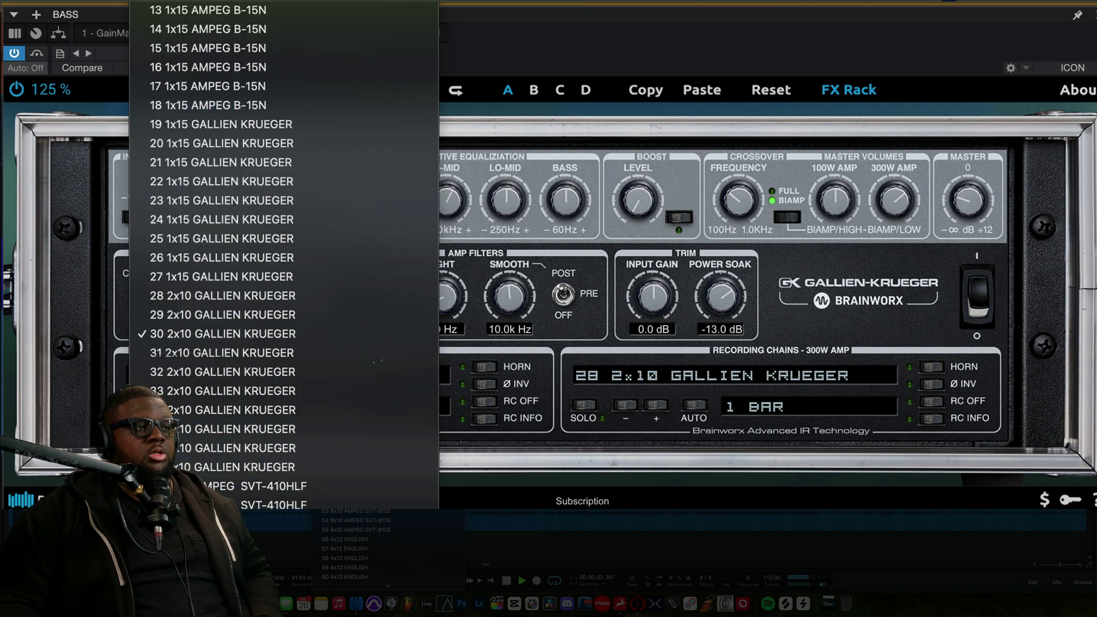
{"action": "key", "text": "Escape"}
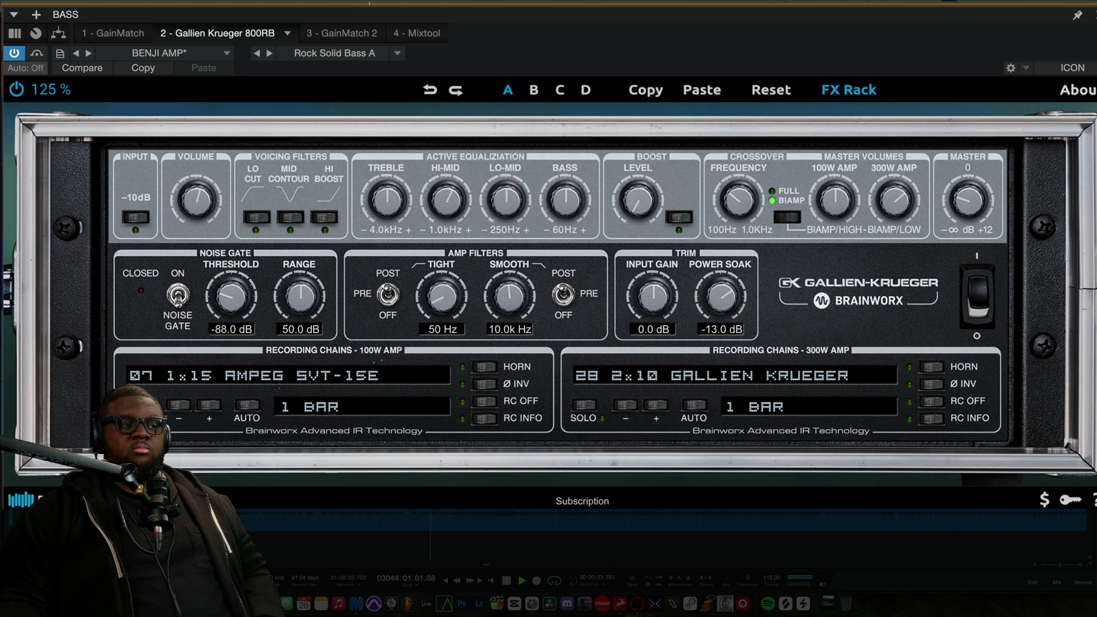
{"action": "left_click", "coordinate": [205, 374]}
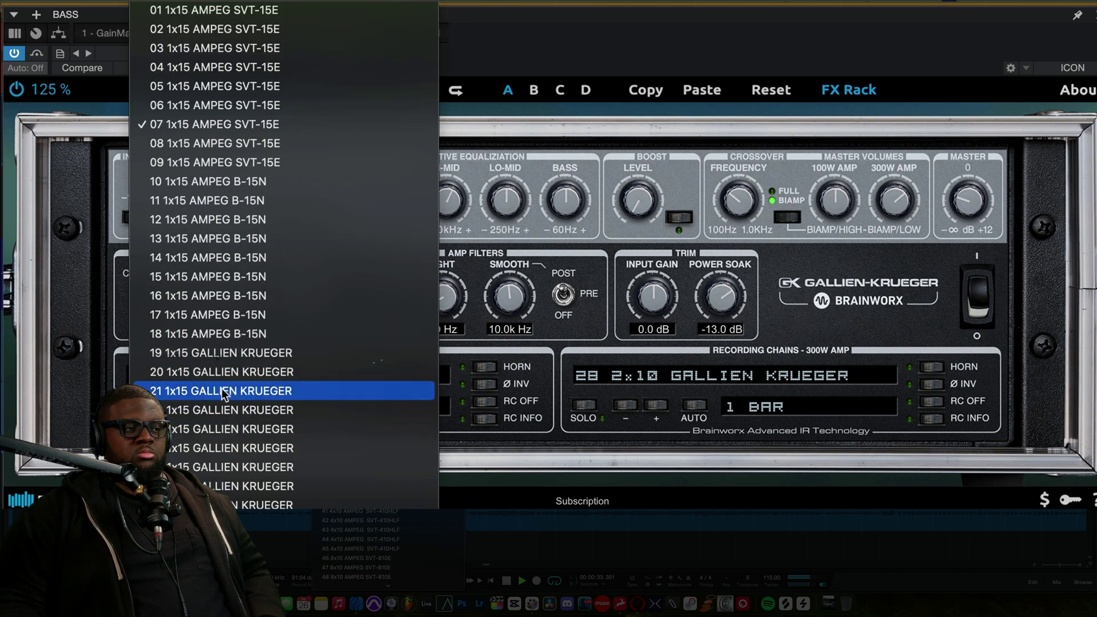
{"action": "left_click", "coordinate": [222, 390]}
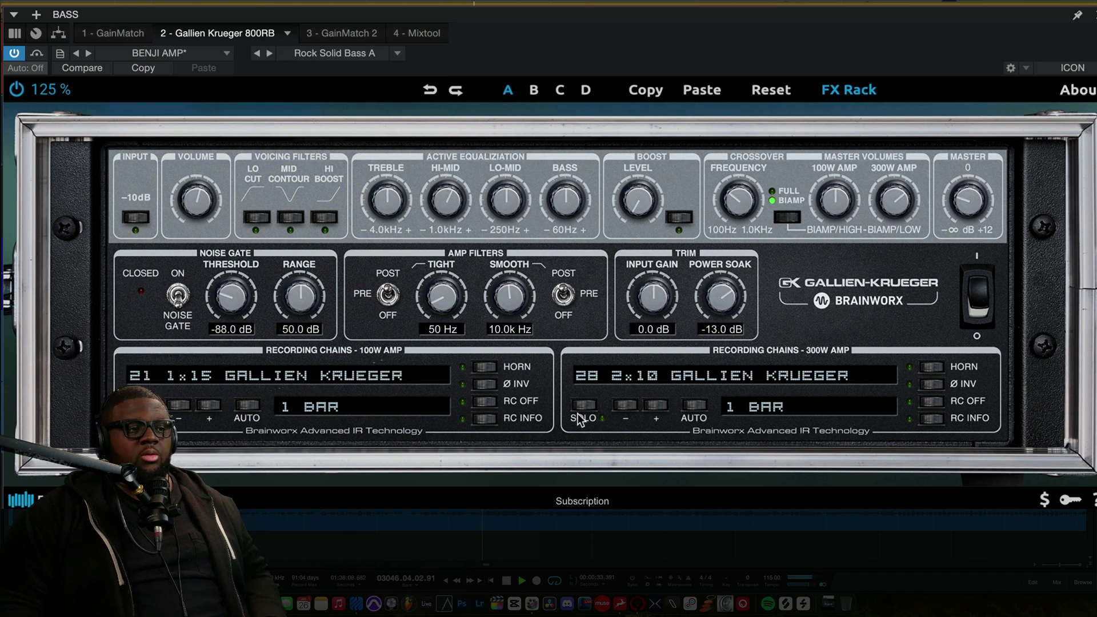
{"action": "left_click", "coordinate": [637, 378]}
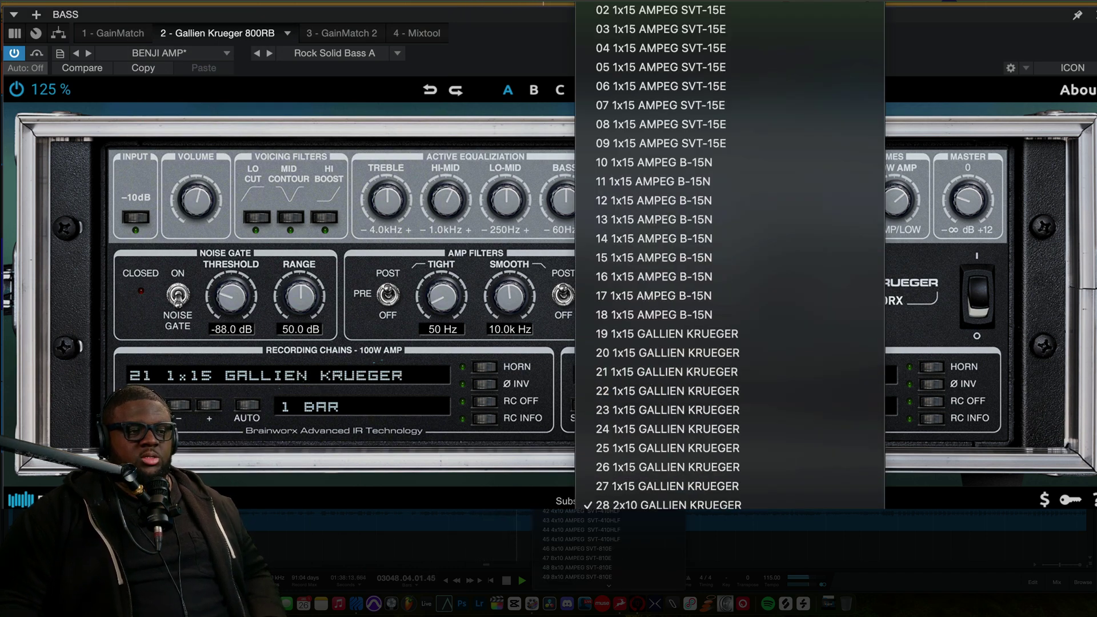
{"action": "key", "text": "Escape"}
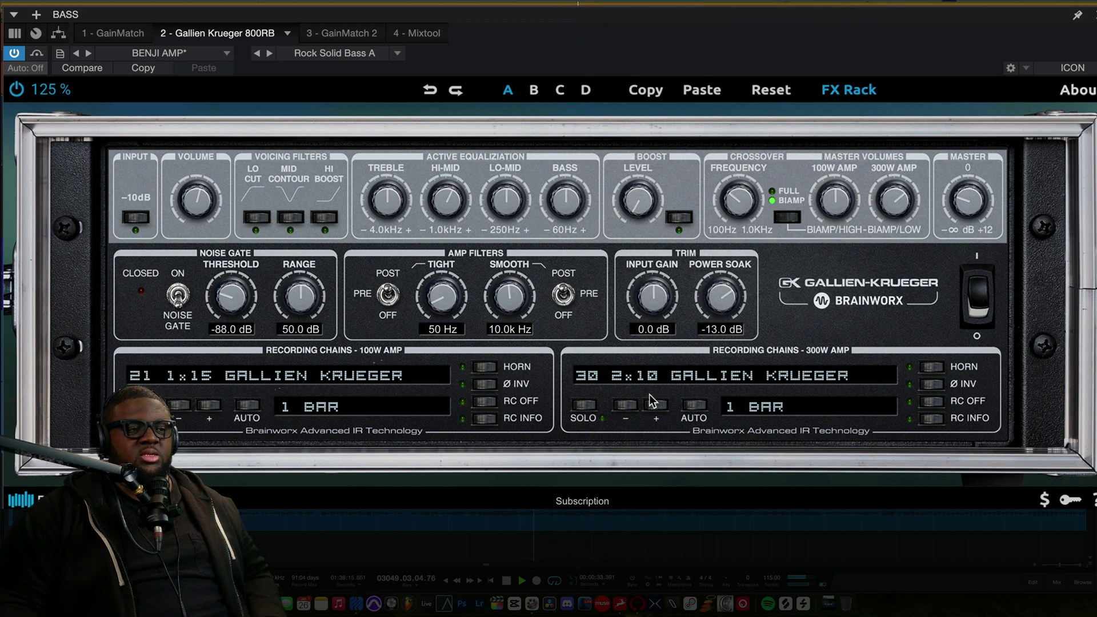
- Swap the recording chains, setting the 100W amp to 30 2x10 GALLIEN KRUEGER and the 300W amp to 21 1x15 GALLIEN KRUEGER
{"action": "left_click", "coordinate": [659, 379]}
{"action": "left_click", "coordinate": [227, 376]}
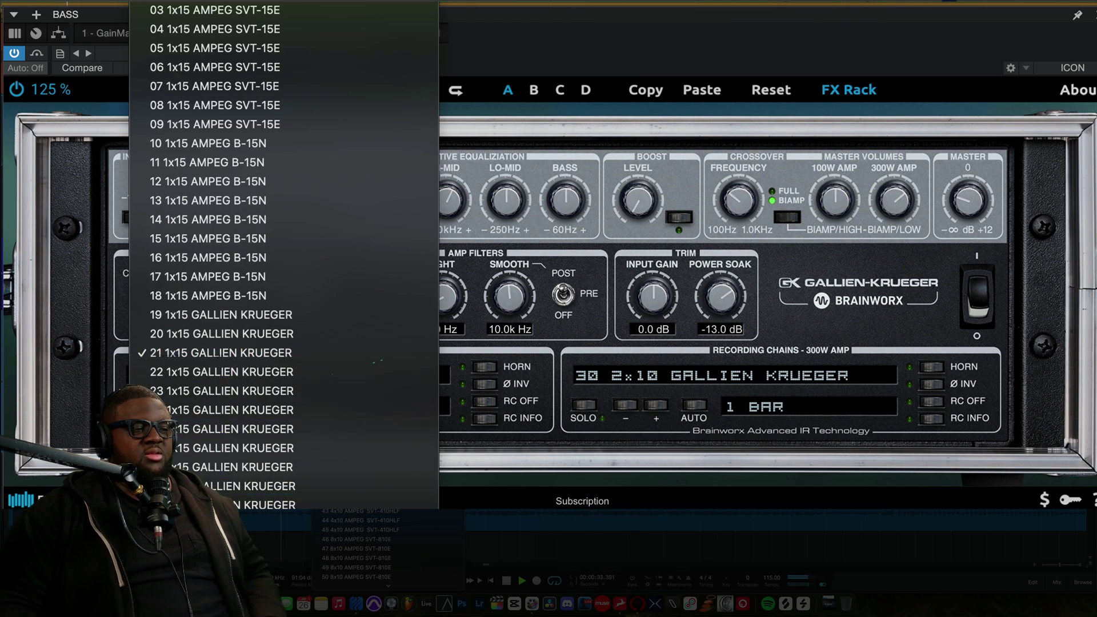
{"action": "left_click", "coordinate": [700, 372]}
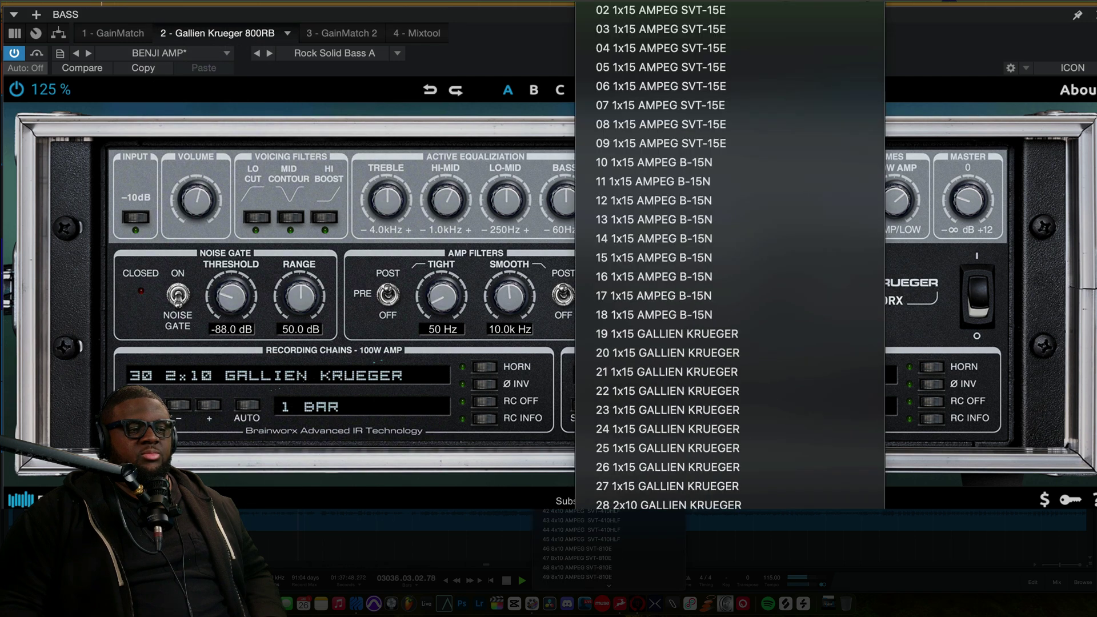
{"action": "left_click", "coordinate": [644, 368]}
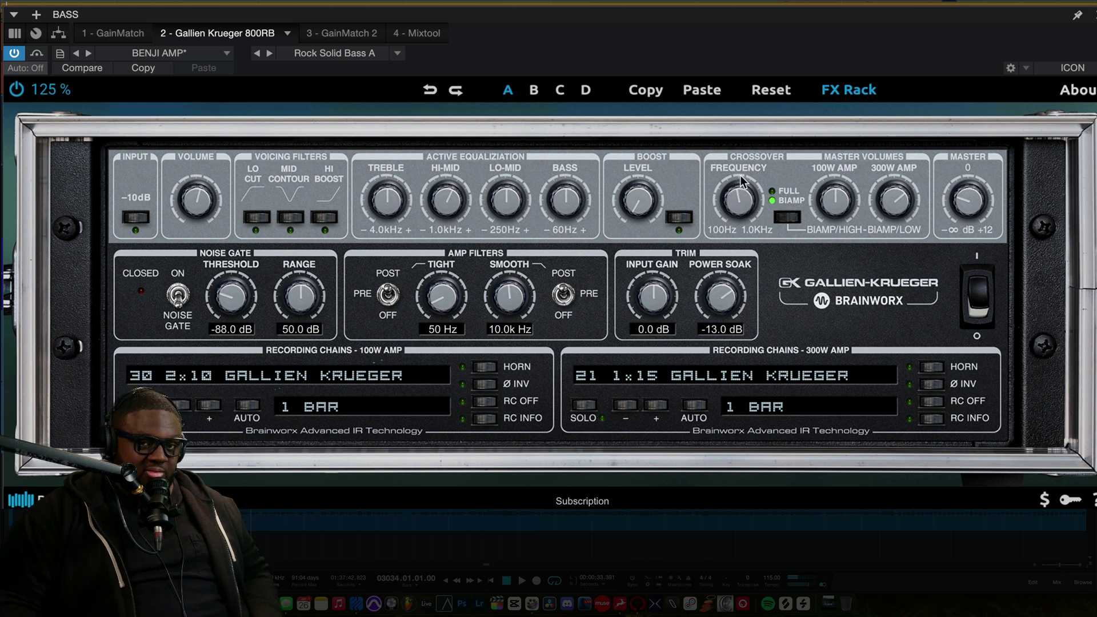
- During playback, sweep the 100W master volume to maximum and back near its midpoint, and raise the 300W master volume slightly
{"action": "key", "text": "space"}
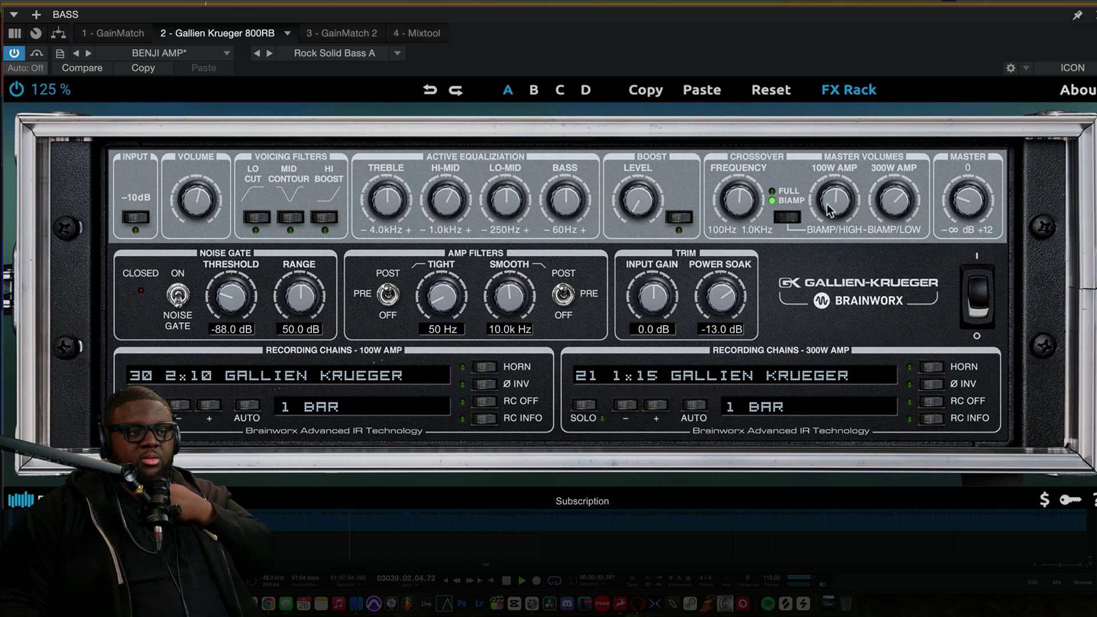
{"action": "left_click_drag", "start_coordinate": [833, 209], "coordinate": [847, 137]}
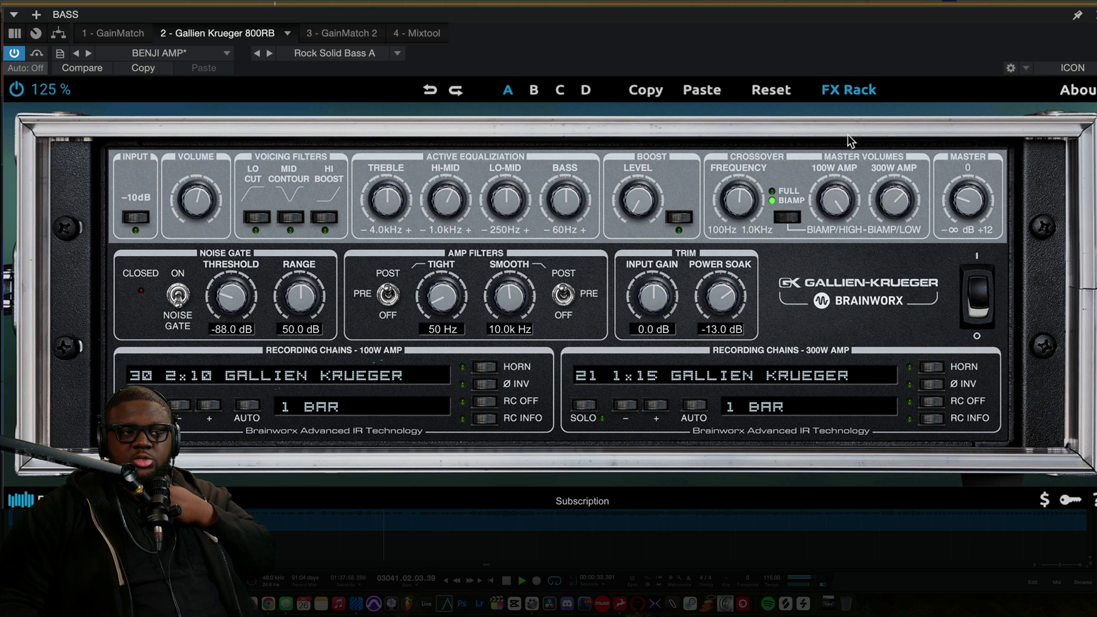
{"action": "double_click", "coordinate": [836, 200]}
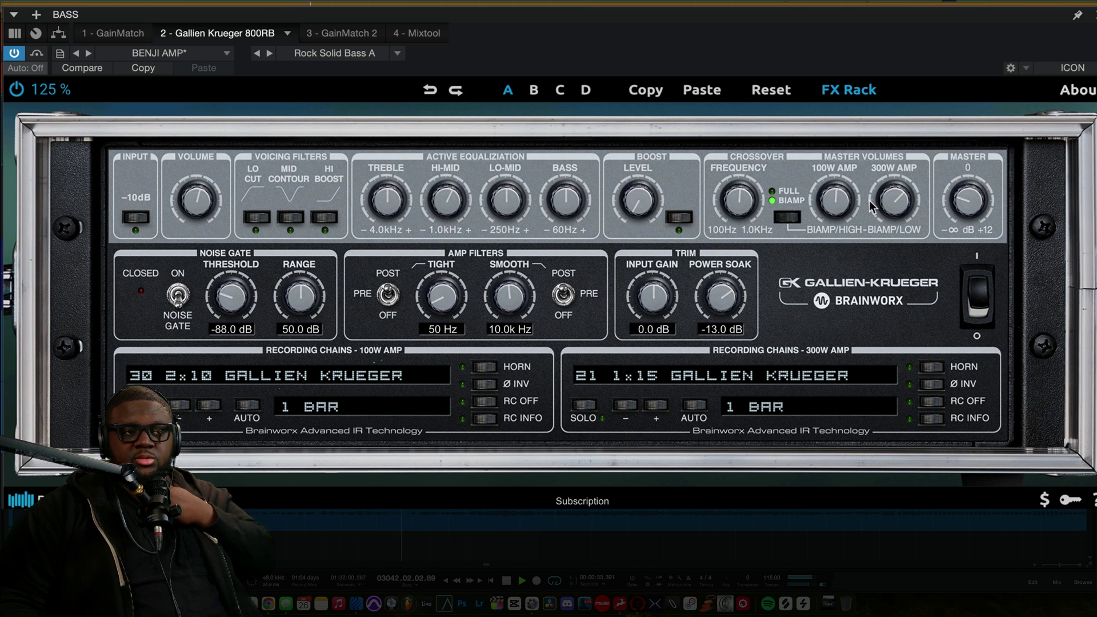
{"action": "left_click_drag", "start_coordinate": [911, 211], "coordinate": [913, 204]}
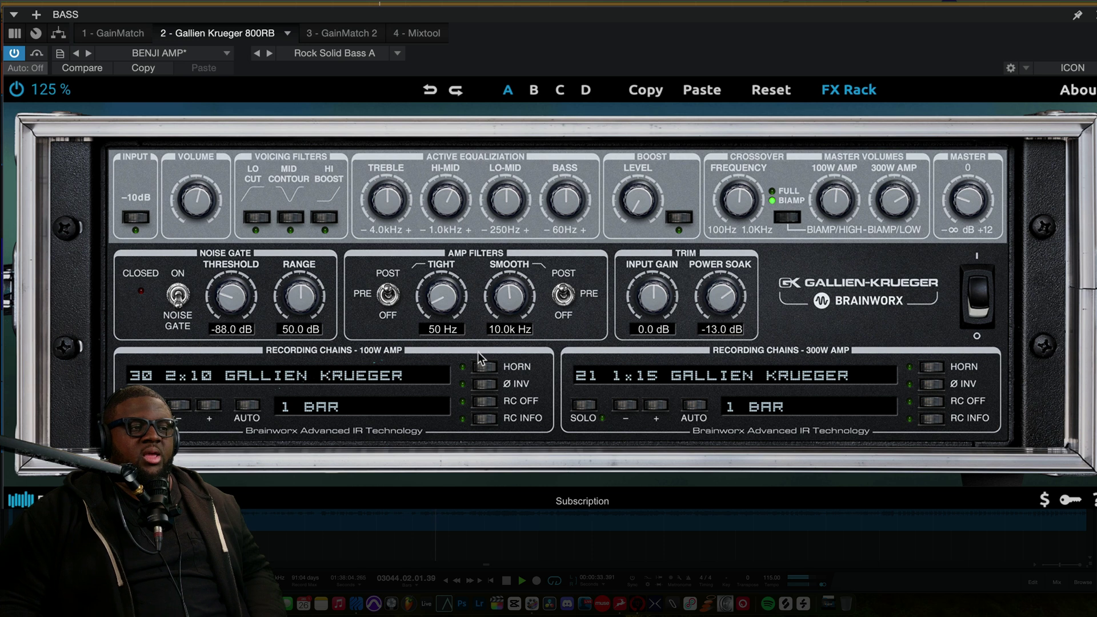
{"action": "key", "text": "space"}
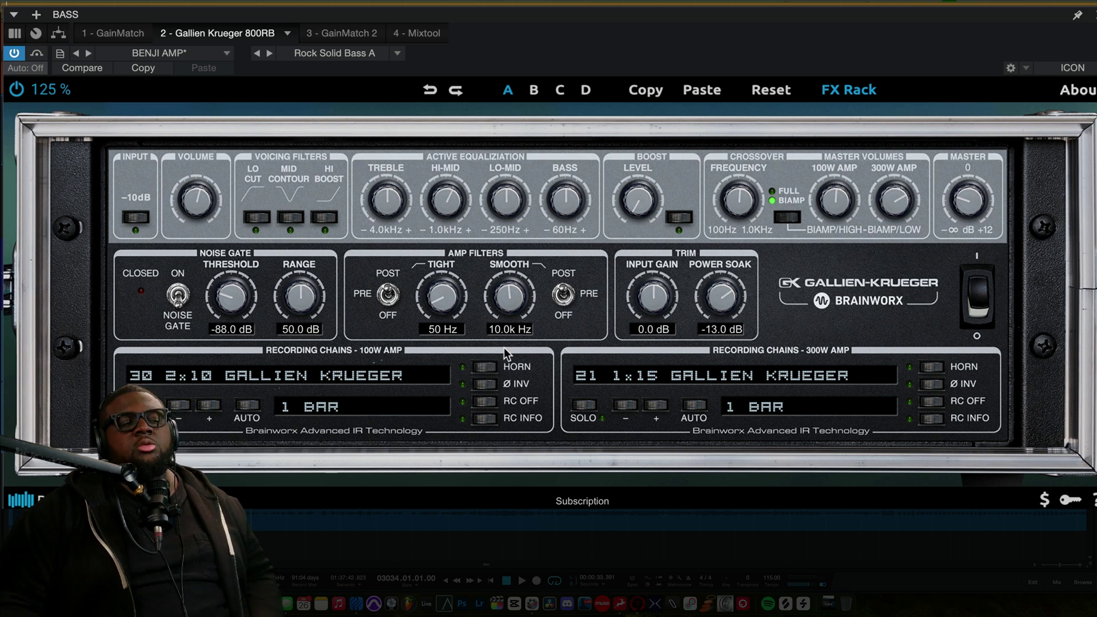
- Toggle the plug-in between the FX Rack view and the plain amp faceplate, ending with the FX Rack hidden
{"action": "left_click", "coordinate": [844, 93]}
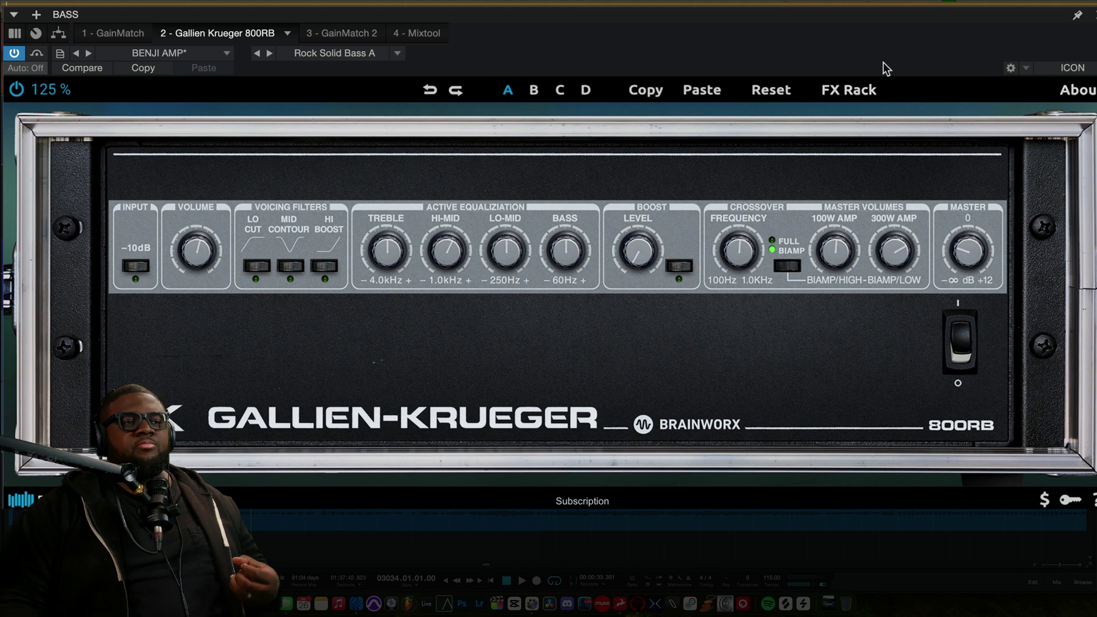
{"action": "left_click", "coordinate": [843, 91]}
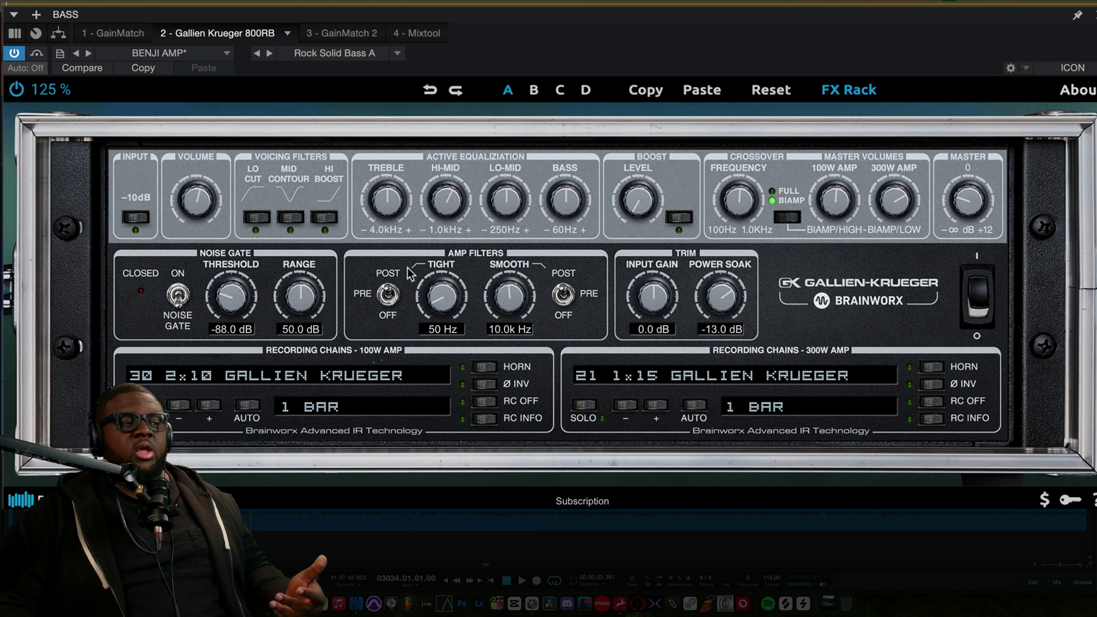
{"action": "left_click", "coordinate": [855, 93]}
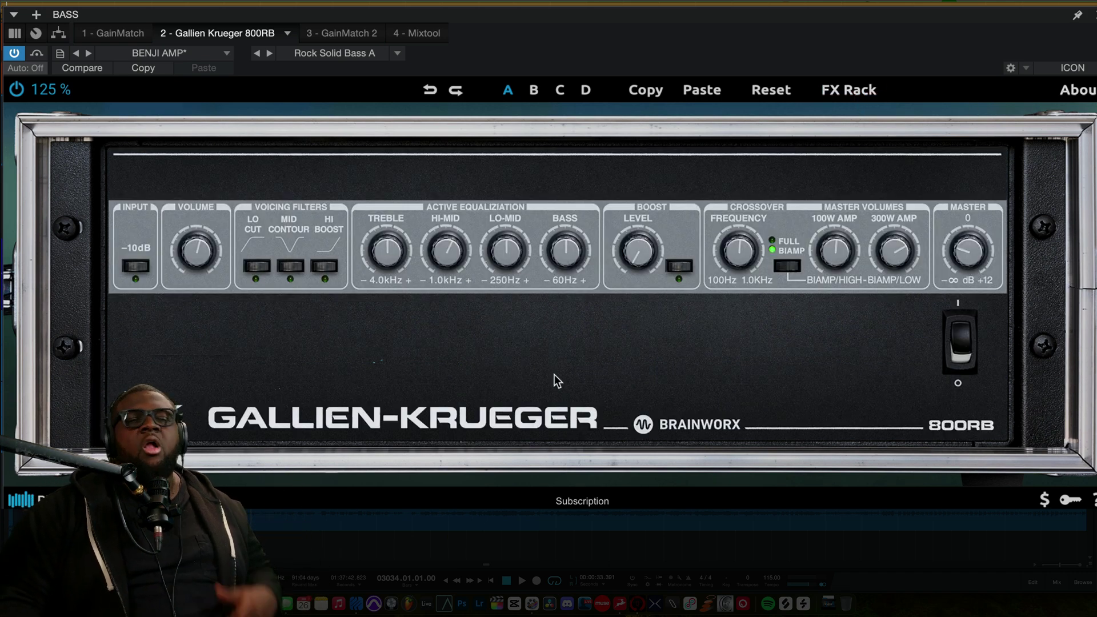